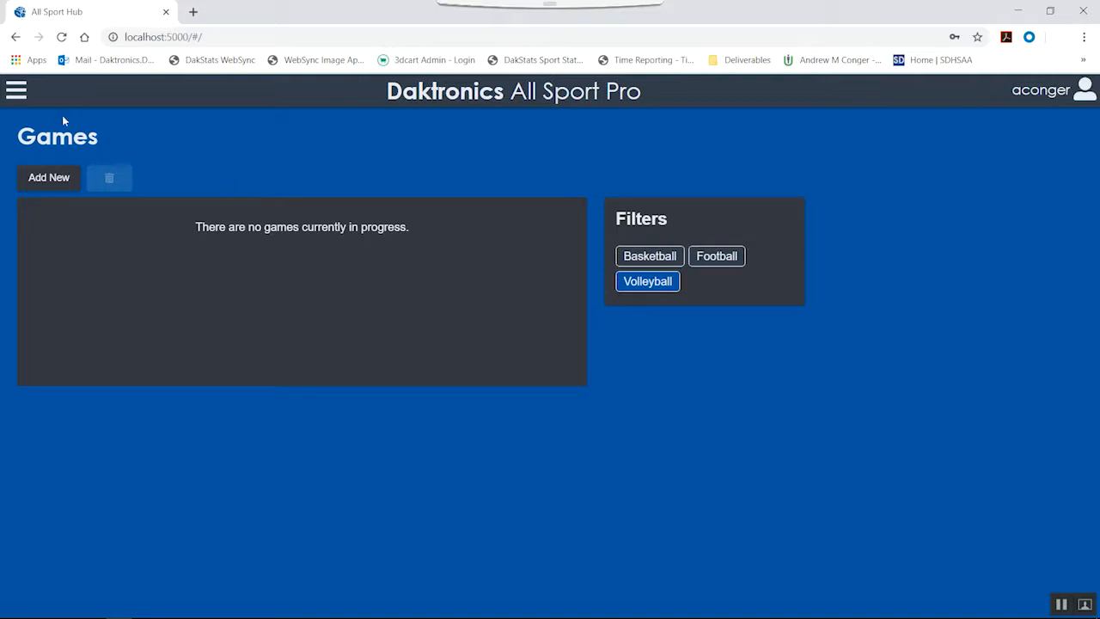
Filter the rules to Volleyball and make a copy of the pre-installed High School profile
{"action": "left_click", "coordinate": [17, 90]}
{"action": "left_click", "coordinate": [35, 163]}
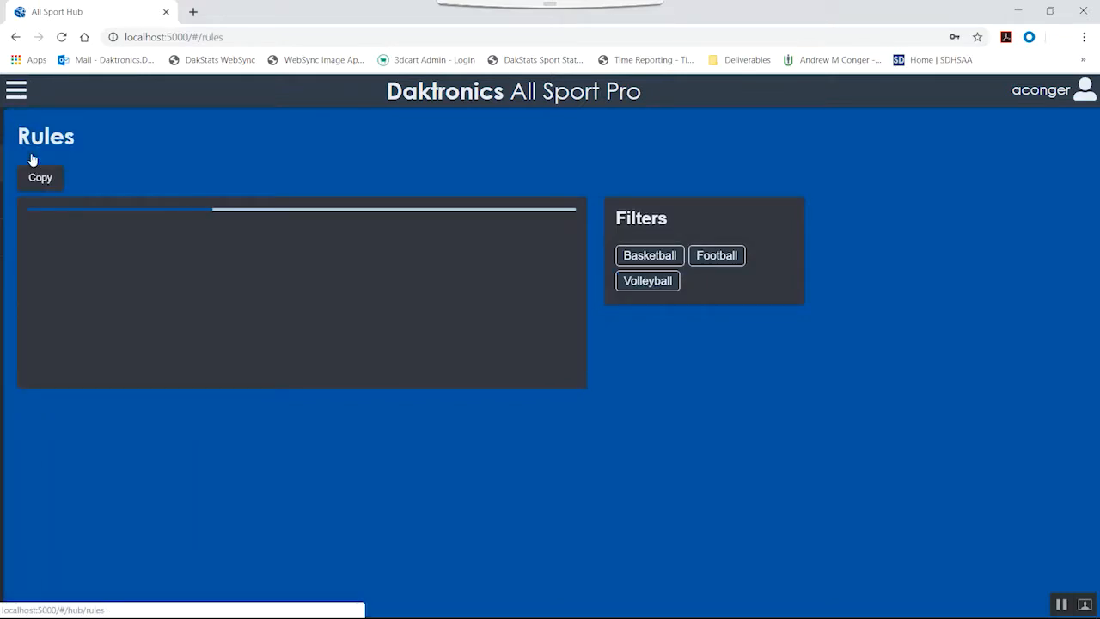
{"action": "left_click", "coordinate": [648, 280]}
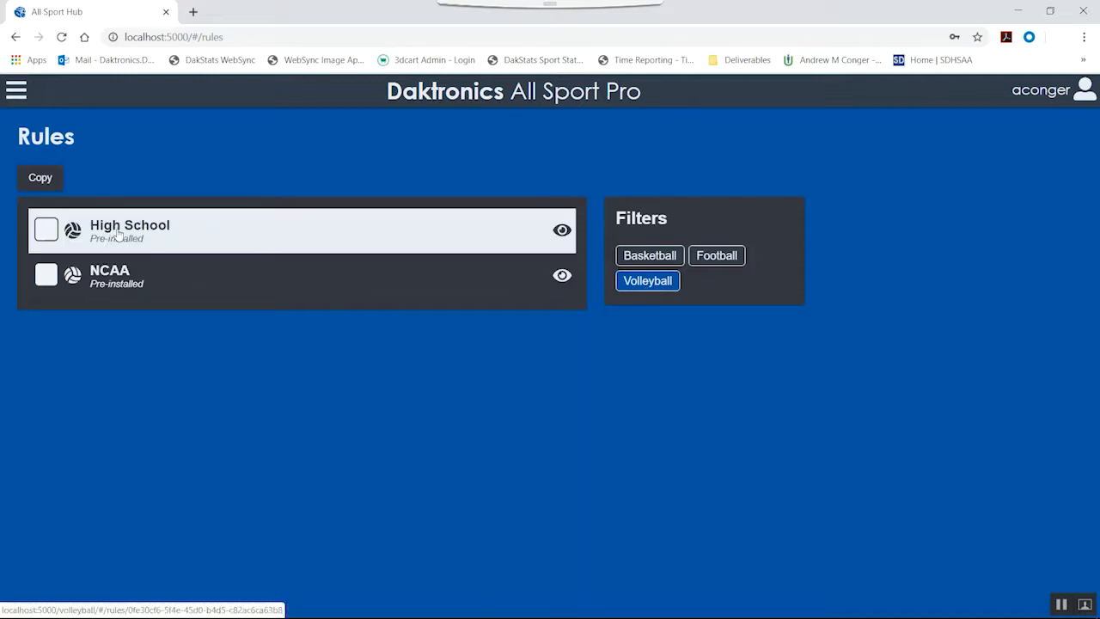
{"action": "left_click", "coordinate": [46, 229]}
{"action": "left_click", "coordinate": [45, 182]}
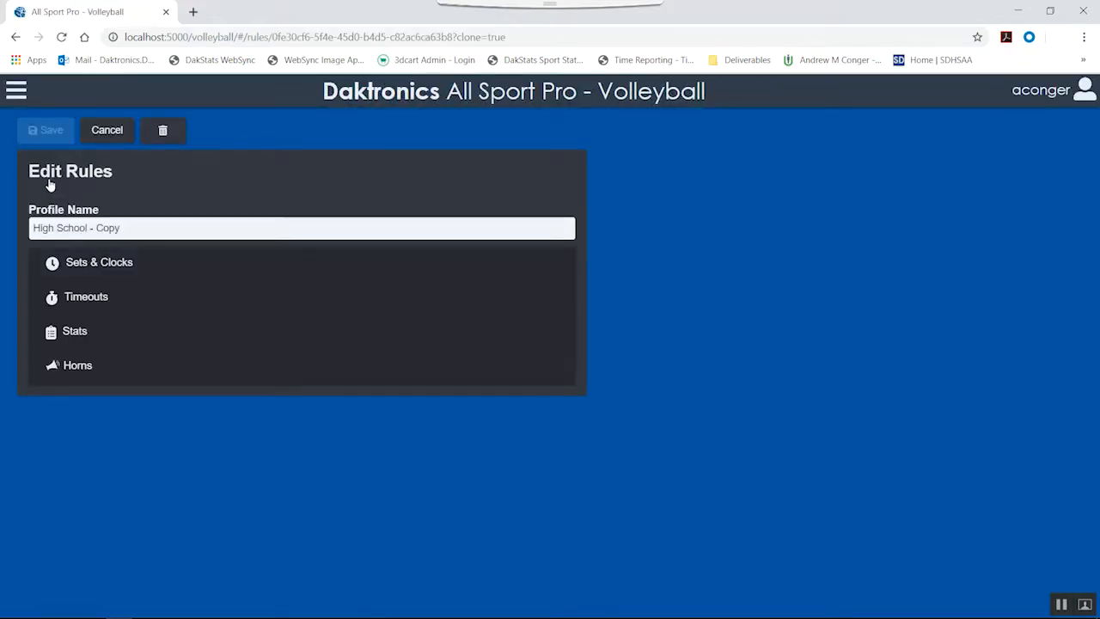
Set the copied profile's pre-match length to 00:15:00, set break time to 00:04:00 and number of full timeouts to 3
{"action": "left_click", "coordinate": [123, 262]}
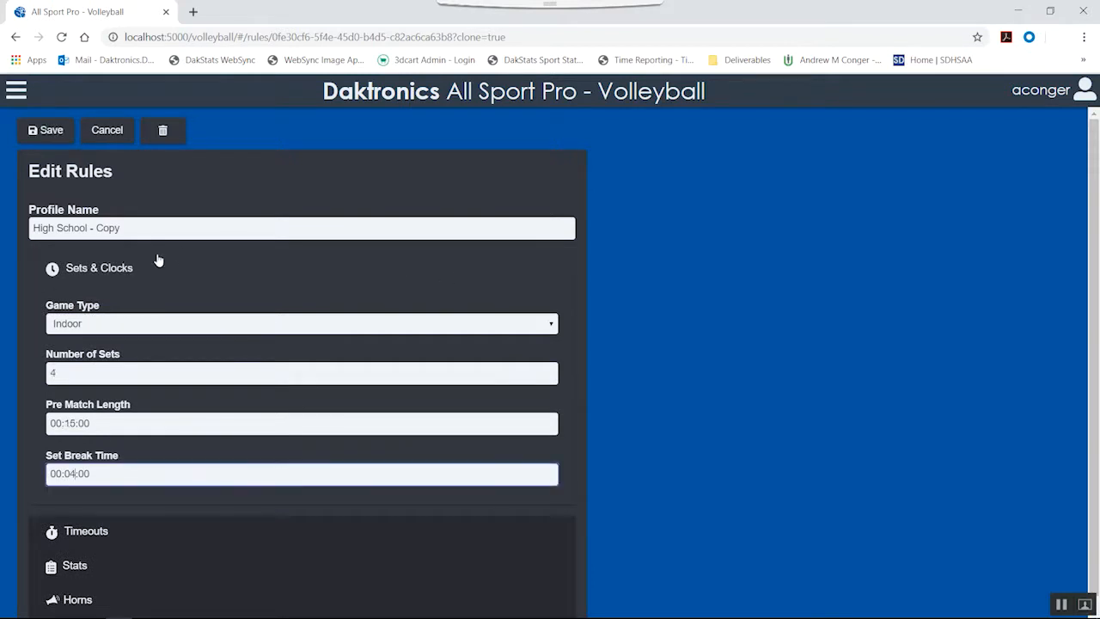
{"action": "left_click", "coordinate": [157, 262]}
{"action": "double_click", "coordinate": [150, 296]}
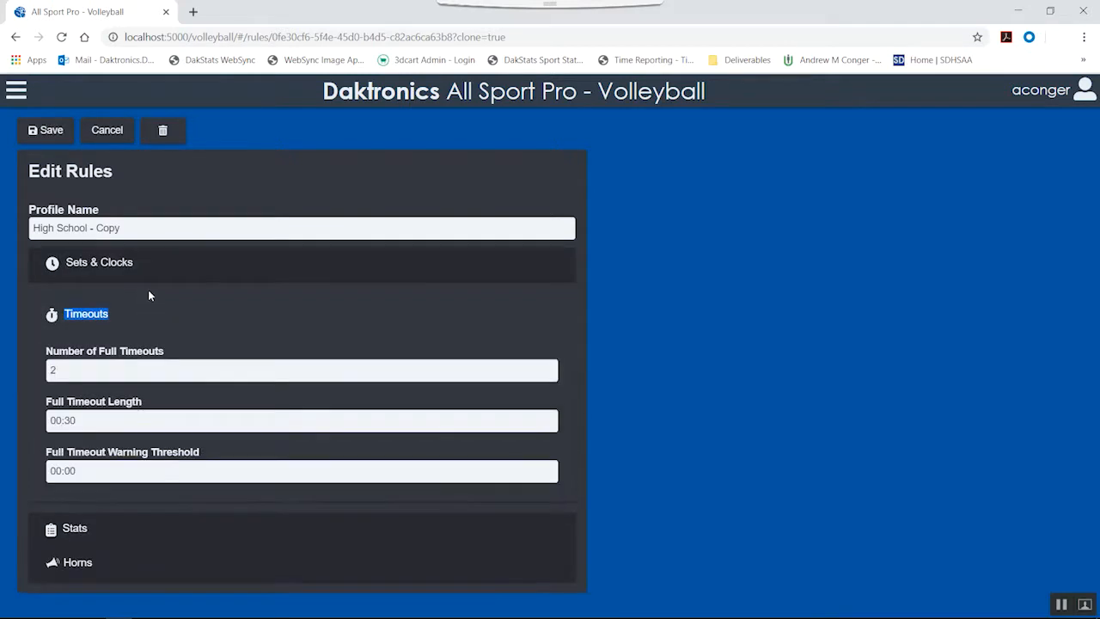
{"action": "left_click", "coordinate": [76, 366]}
{"action": "key", "text": "BackSpace"}
{"action": "type", "text": "3"}
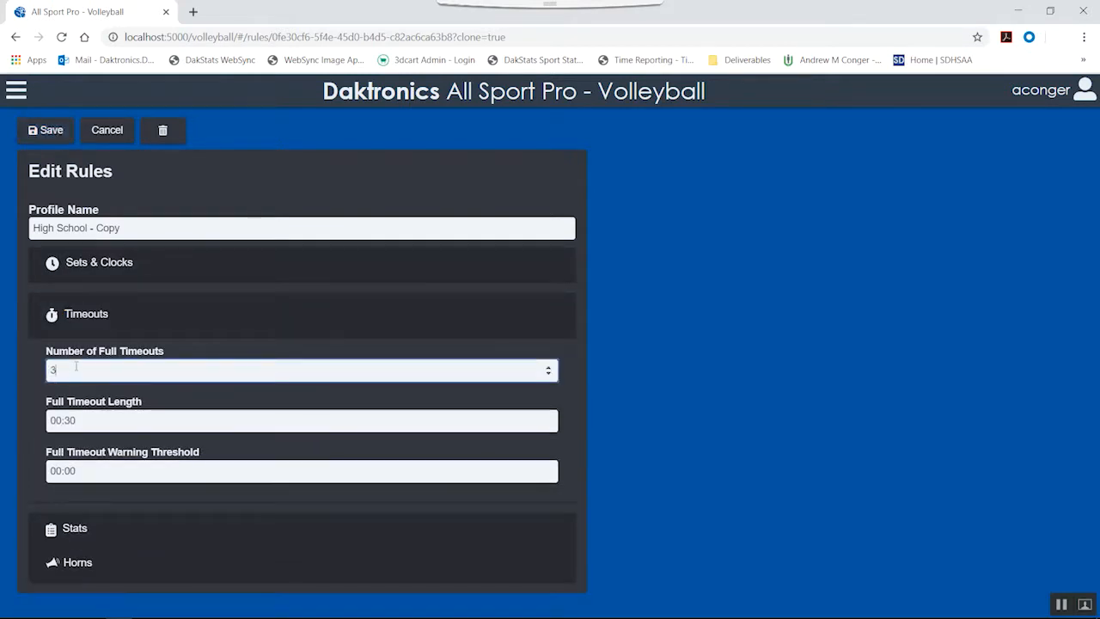
{"action": "left_click", "coordinate": [142, 334]}
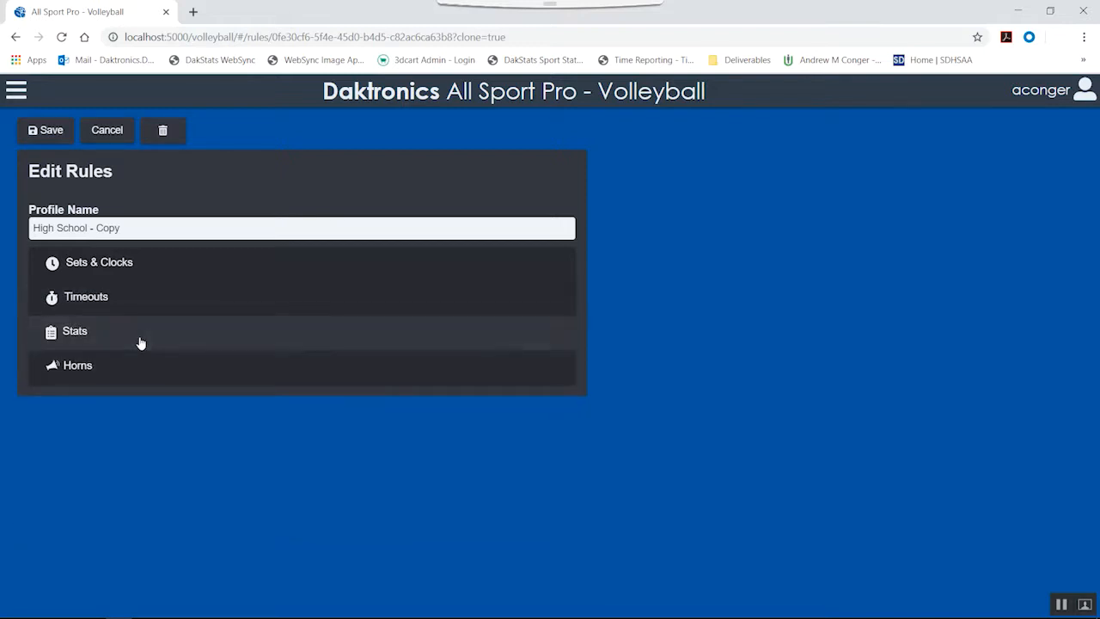
Review the stats and horns settings of the copied rules profile and save it
{"action": "left_click", "coordinate": [144, 335]}
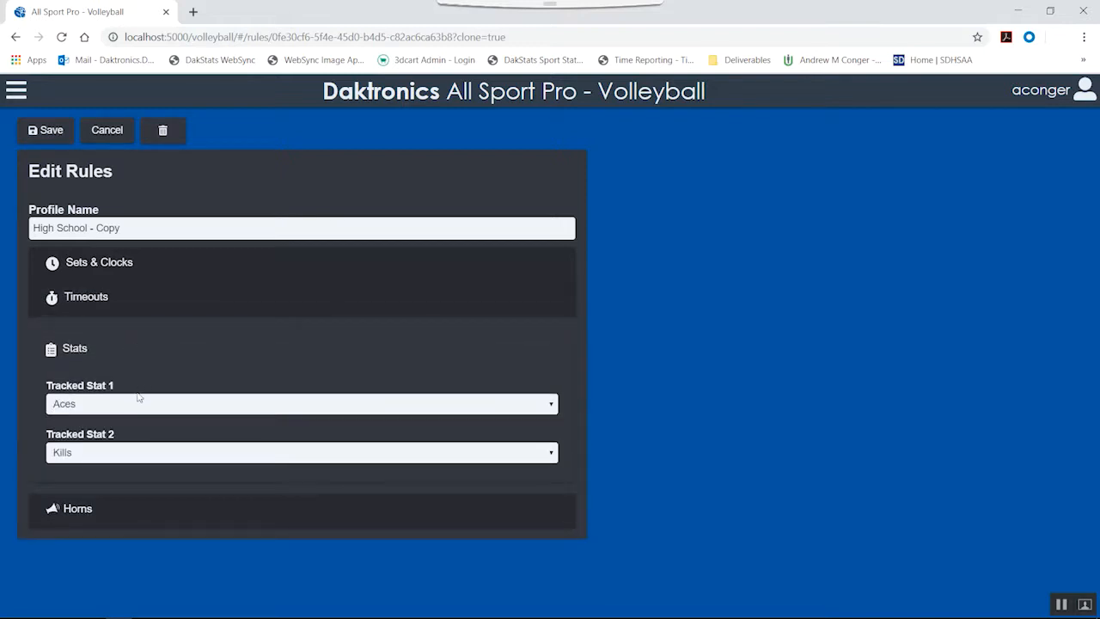
{"action": "left_click", "coordinate": [181, 340]}
{"action": "left_click", "coordinate": [180, 373]}
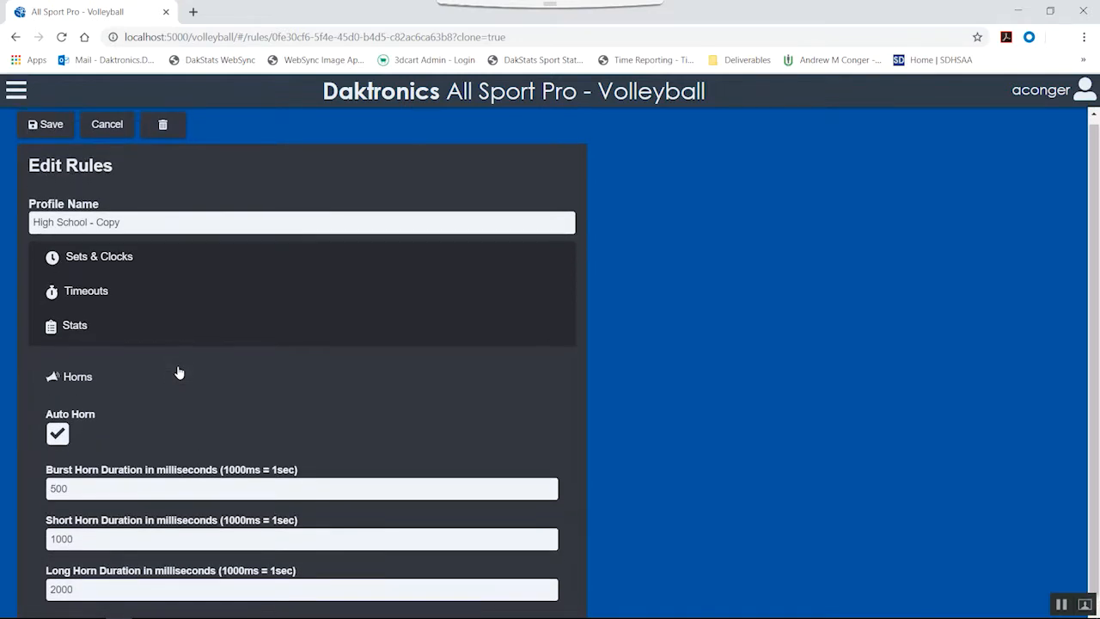
{"action": "left_click", "coordinate": [180, 372]}
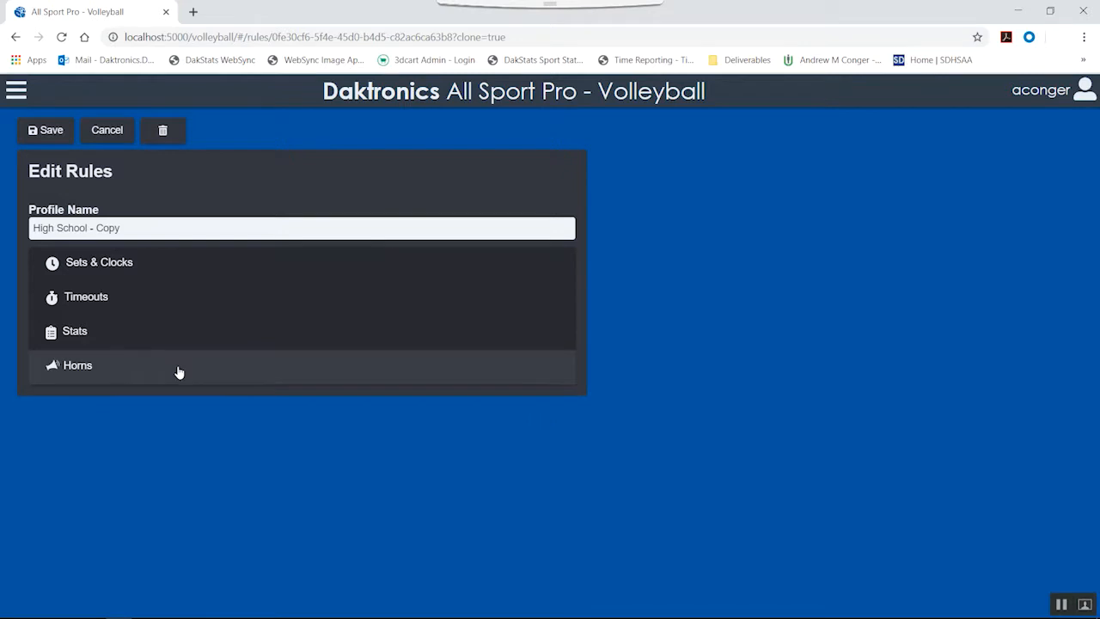
{"action": "left_click", "coordinate": [48, 130]}
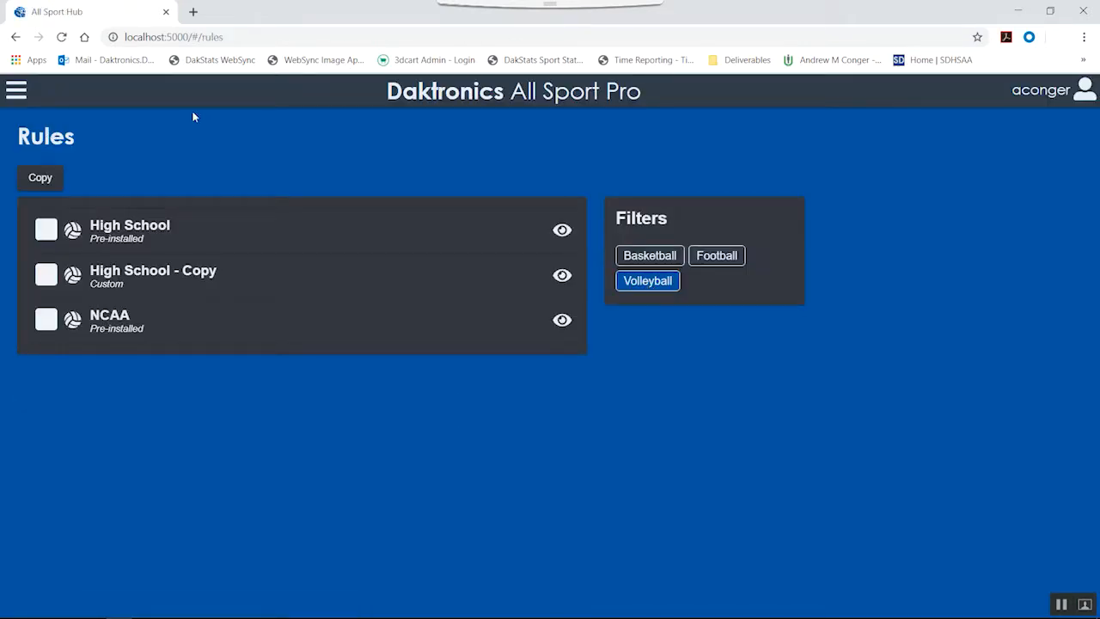
Create a new volleyball roster with the team name Watertown High School
{"action": "left_click", "coordinate": [16, 92]}
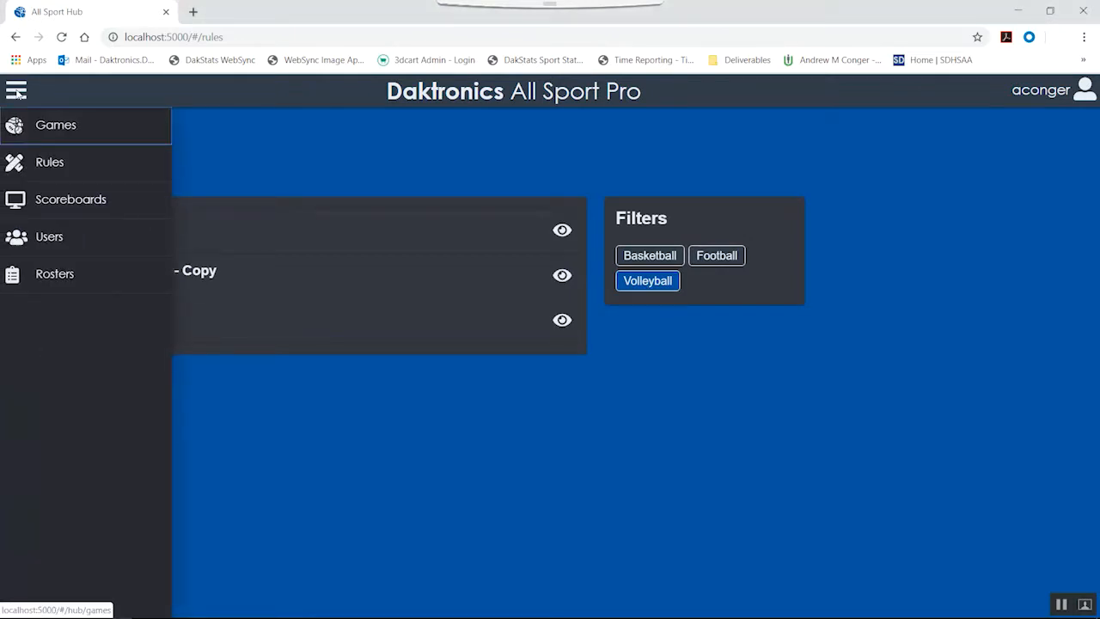
{"action": "left_click", "coordinate": [61, 280]}
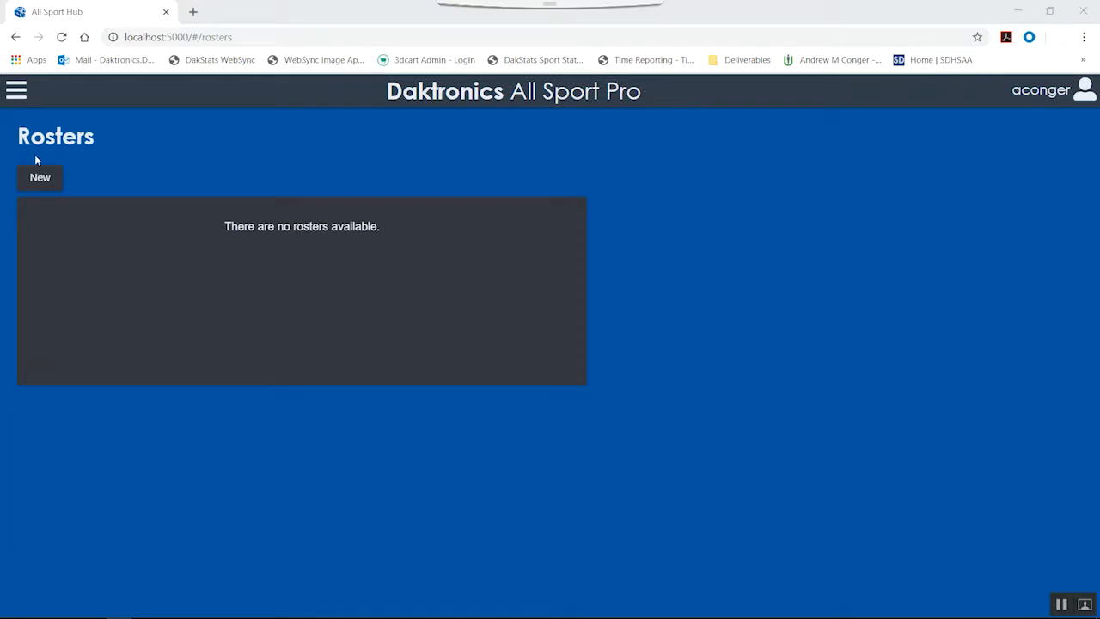
{"action": "left_click", "coordinate": [38, 177]}
{"action": "left_click", "coordinate": [532, 400]}
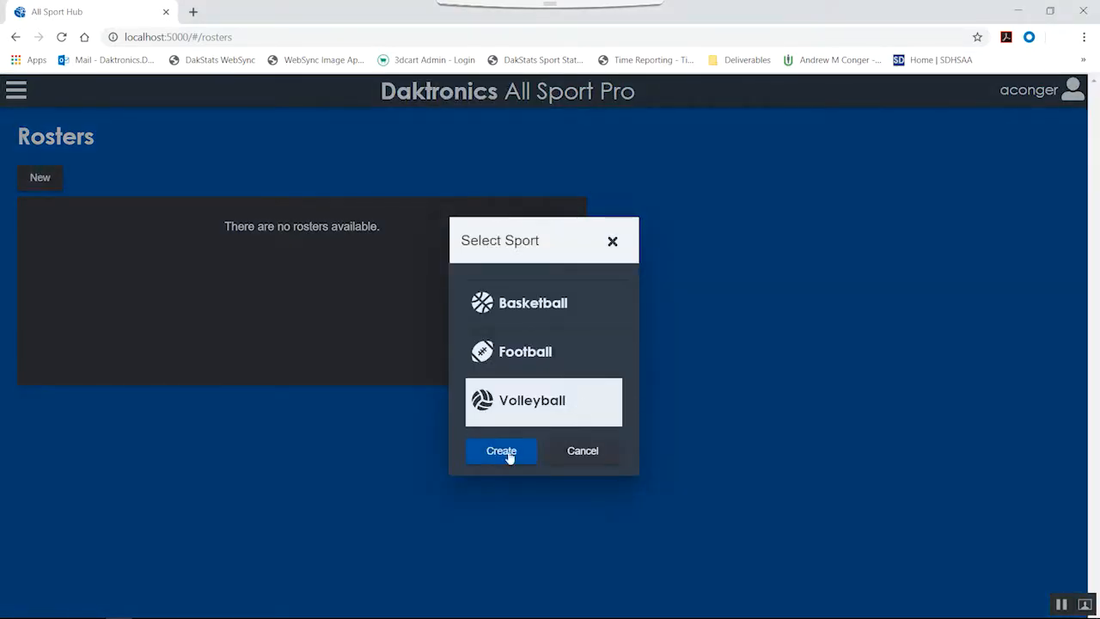
{"action": "left_click", "coordinate": [508, 450]}
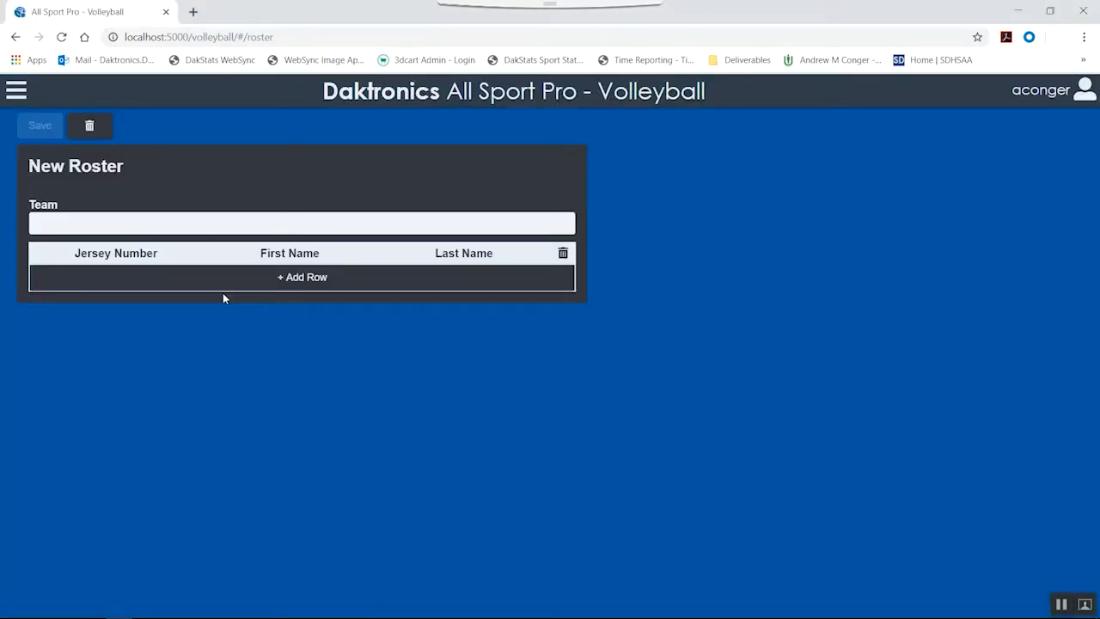
{"action": "left_click", "coordinate": [158, 228]}
{"action": "type", "text": "Watertown High School"}
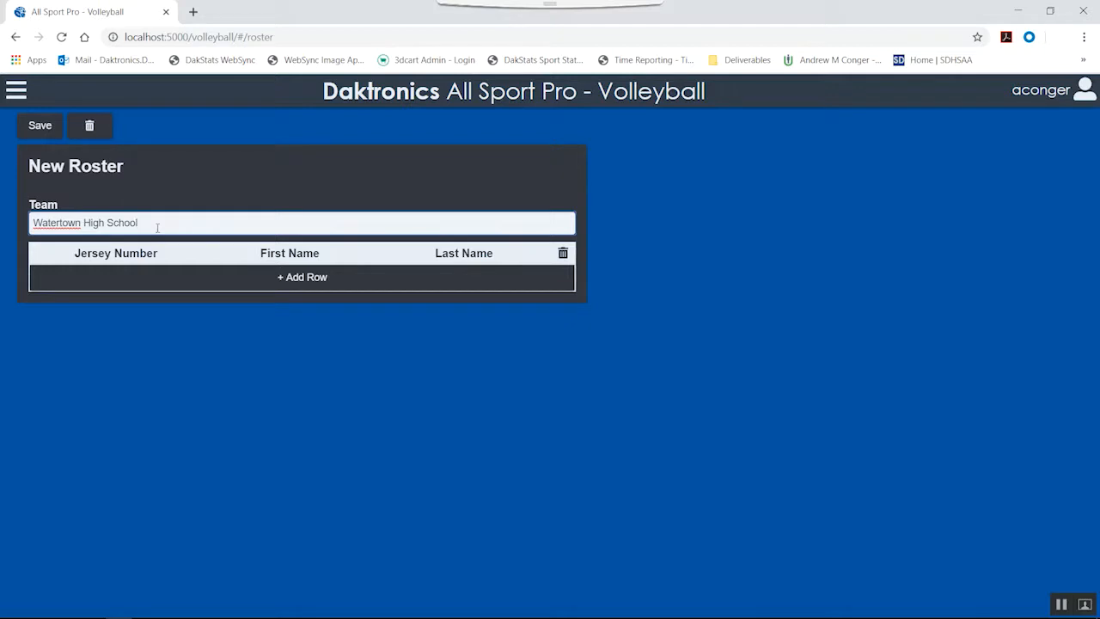
Add a player with jersey number 7, including first and last name, and save the roster
{"action": "left_click", "coordinate": [300, 277]}
{"action": "left_click", "coordinate": [173, 275]}
{"action": "type", "text": "7"}
{"action": "key", "text": "Tab"}
{"action": "type", "text": "John"}
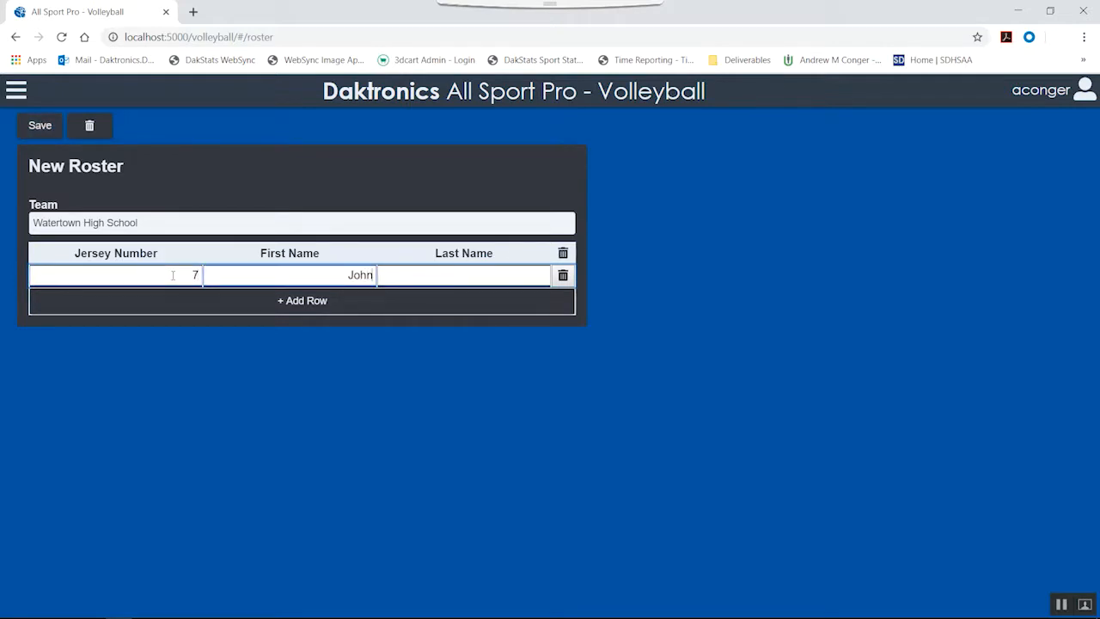
{"action": "key", "text": "Tab"}
{"action": "type", "text": "Doe"}
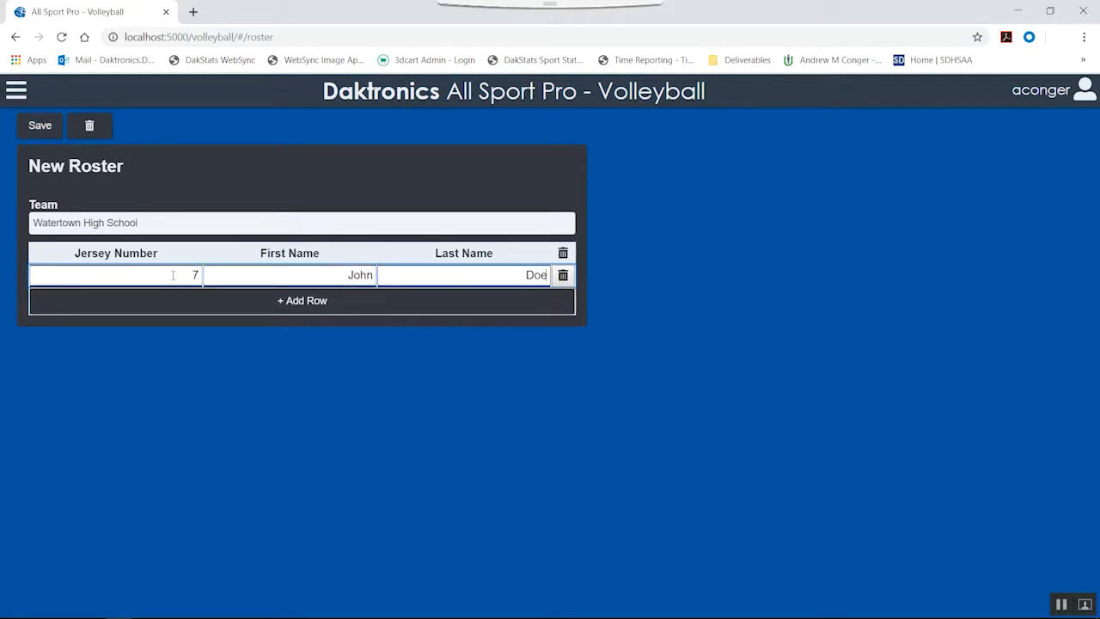
{"action": "left_click", "coordinate": [50, 133]}
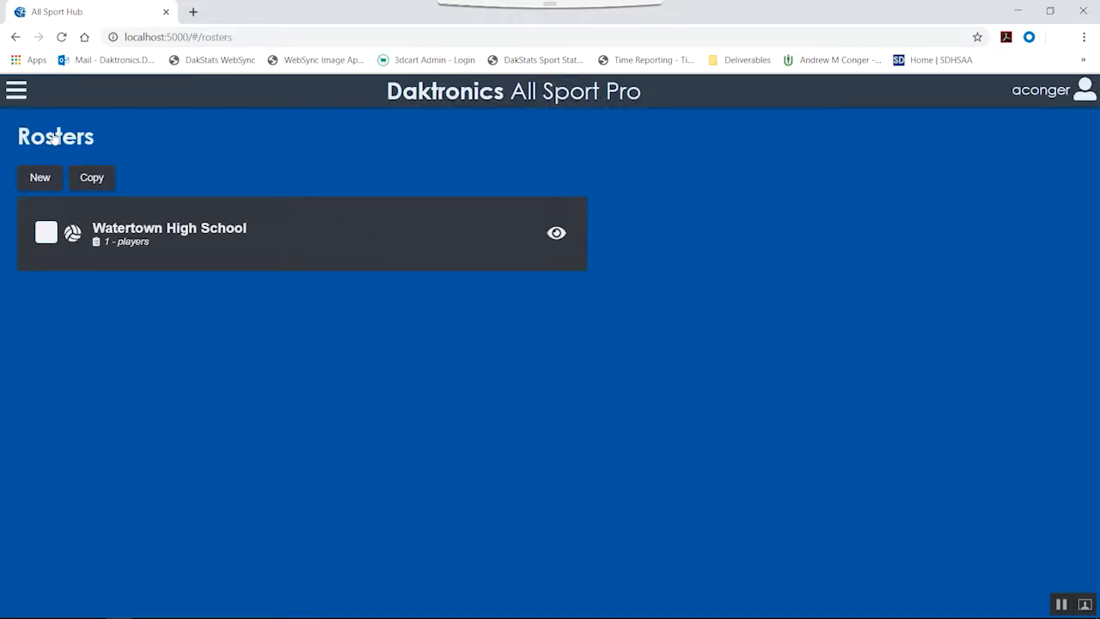
Add a second player with jersey number 14 and a full name to the Watertown High School roster and save it
{"action": "left_click", "coordinate": [203, 229]}
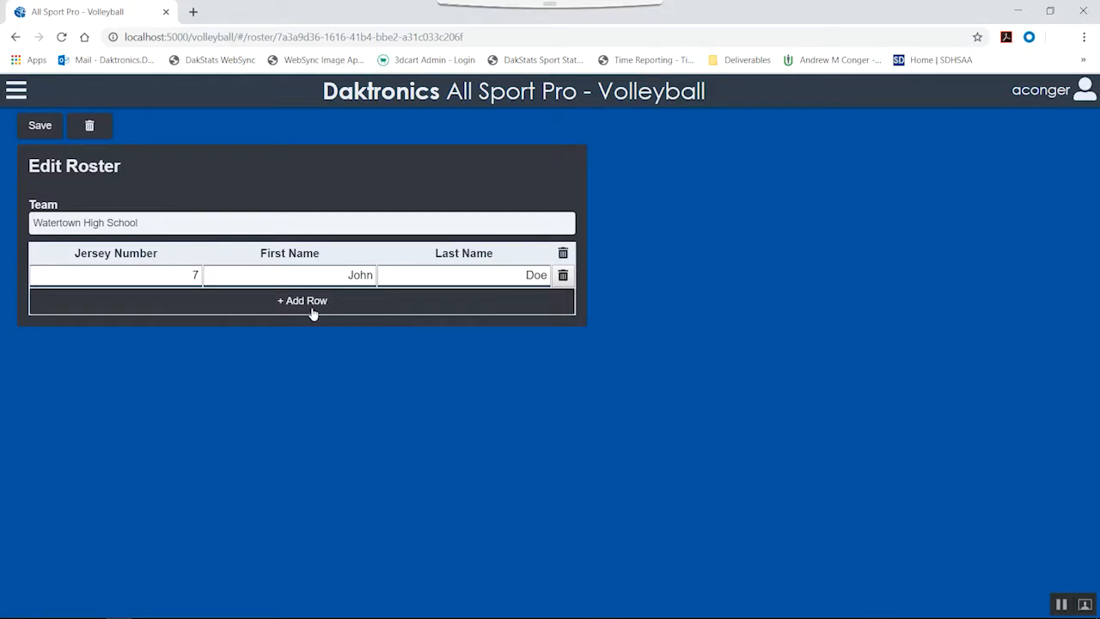
{"action": "left_click", "coordinate": [312, 311]}
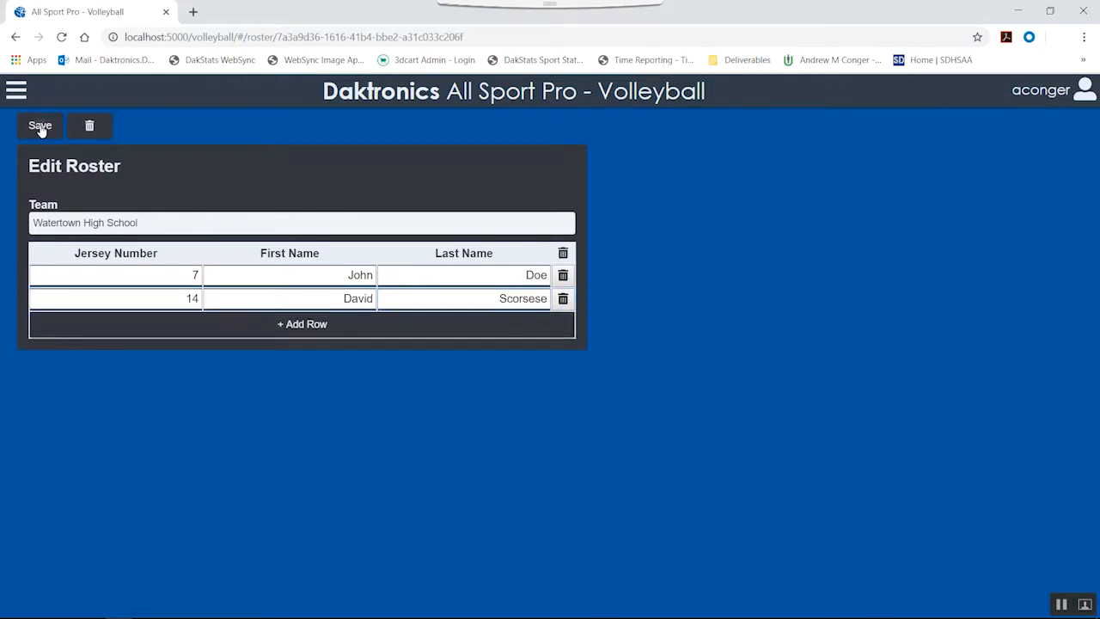
{"action": "left_click", "coordinate": [39, 127]}
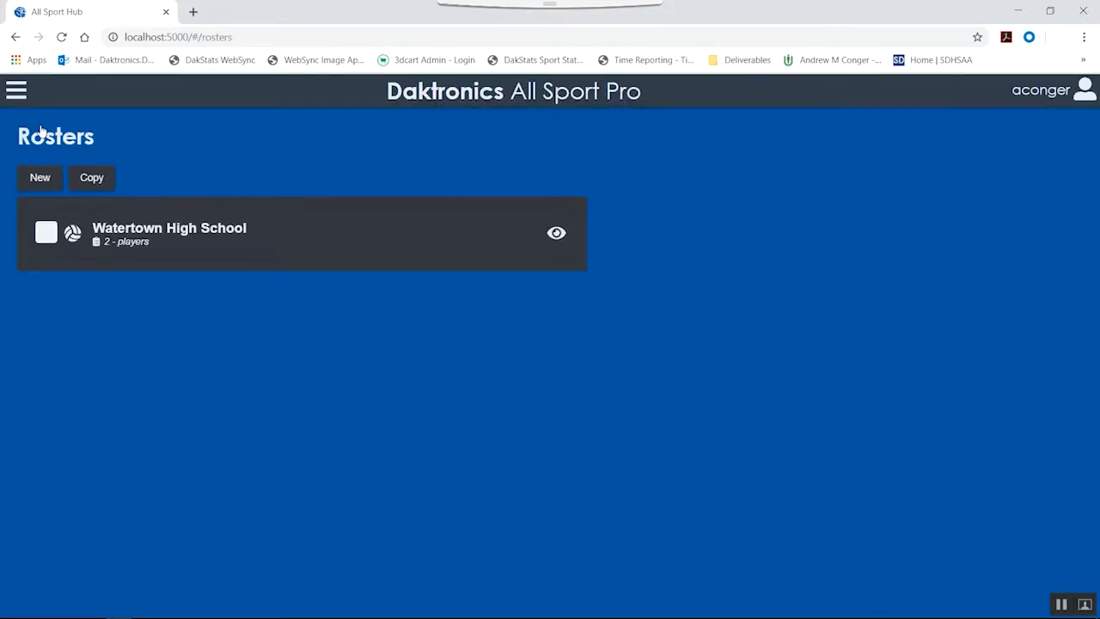
{"action": "left_click", "coordinate": [557, 234]}
Create a volleyball game using the pre-installed High School rules and the Watertown High School Scoreboard
{"action": "left_click", "coordinate": [17, 92]}
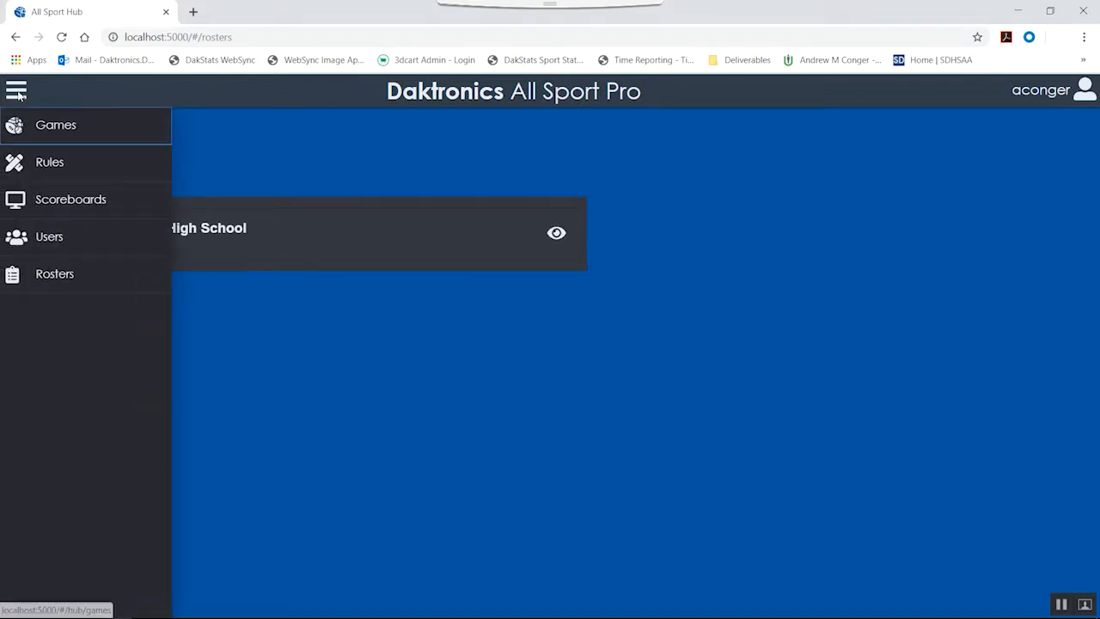
{"action": "left_click", "coordinate": [57, 133]}
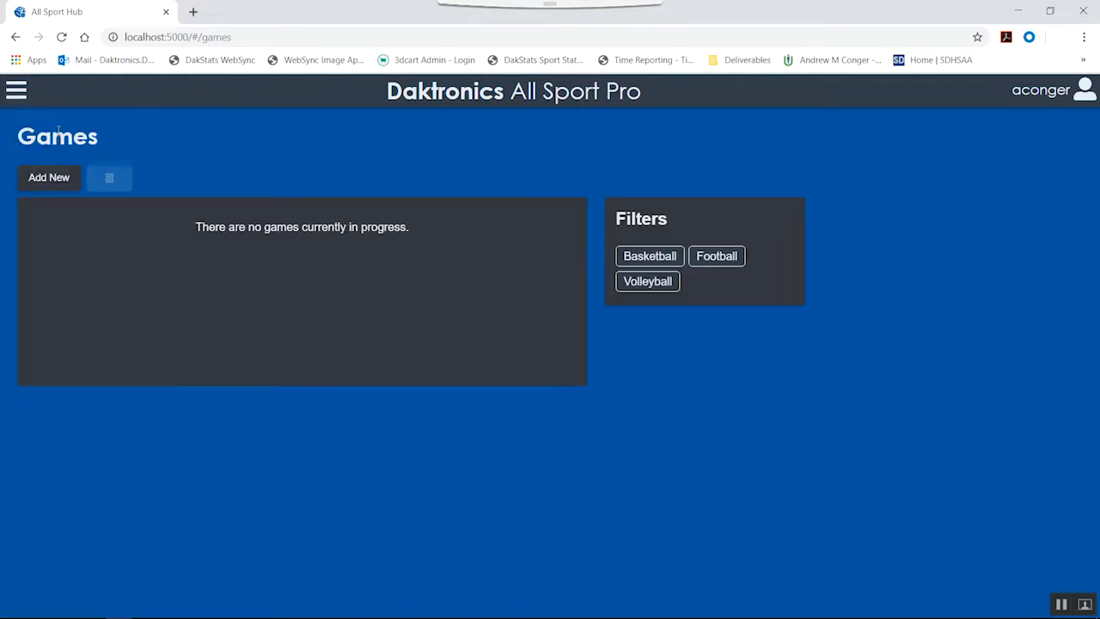
{"action": "left_click", "coordinate": [62, 182]}
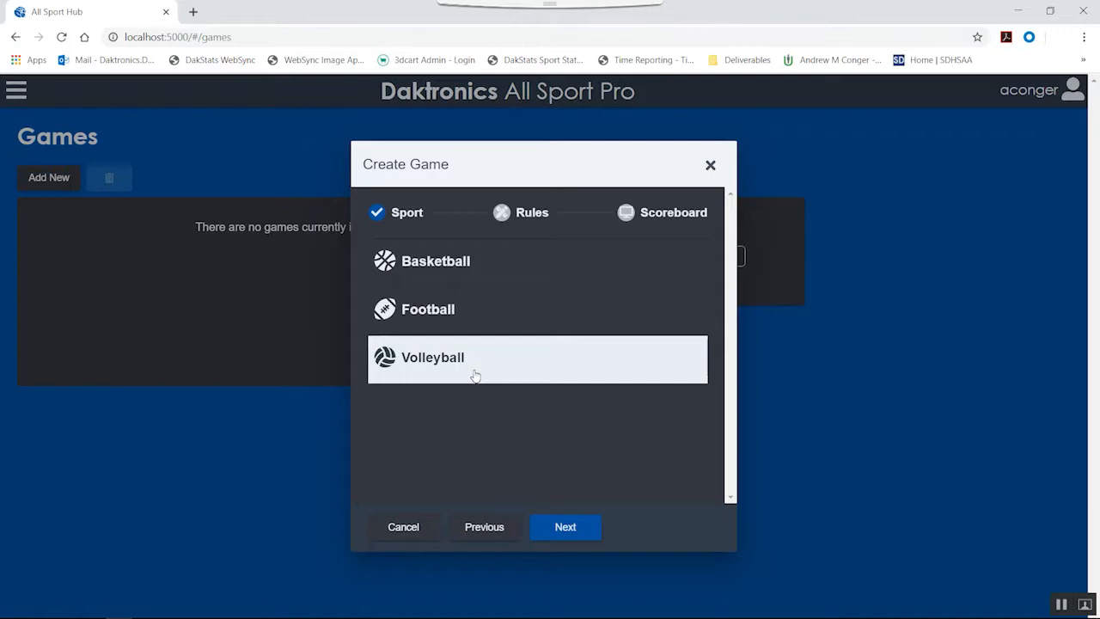
{"action": "left_click", "coordinate": [476, 375]}
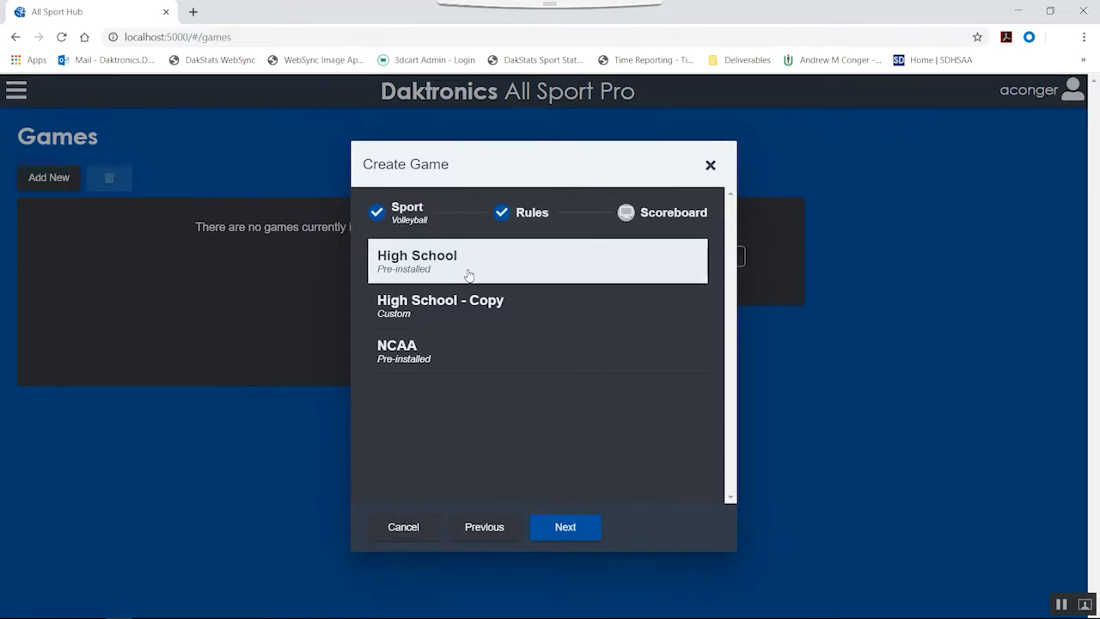
{"action": "left_click", "coordinate": [469, 273]}
{"action": "left_click", "coordinate": [541, 296]}
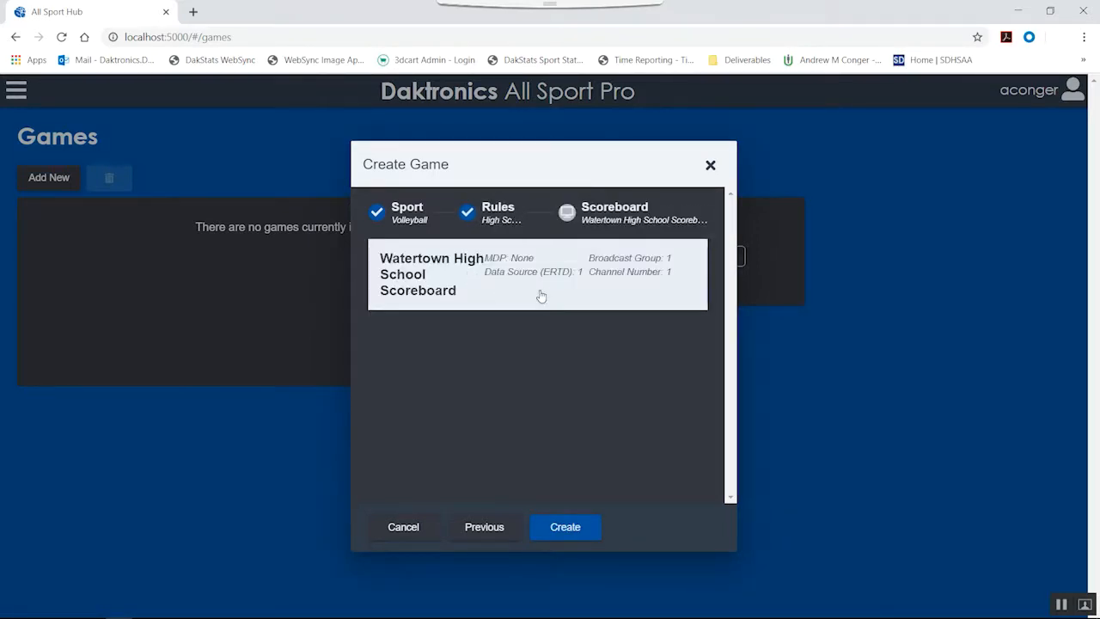
{"action": "left_click", "coordinate": [565, 527]}
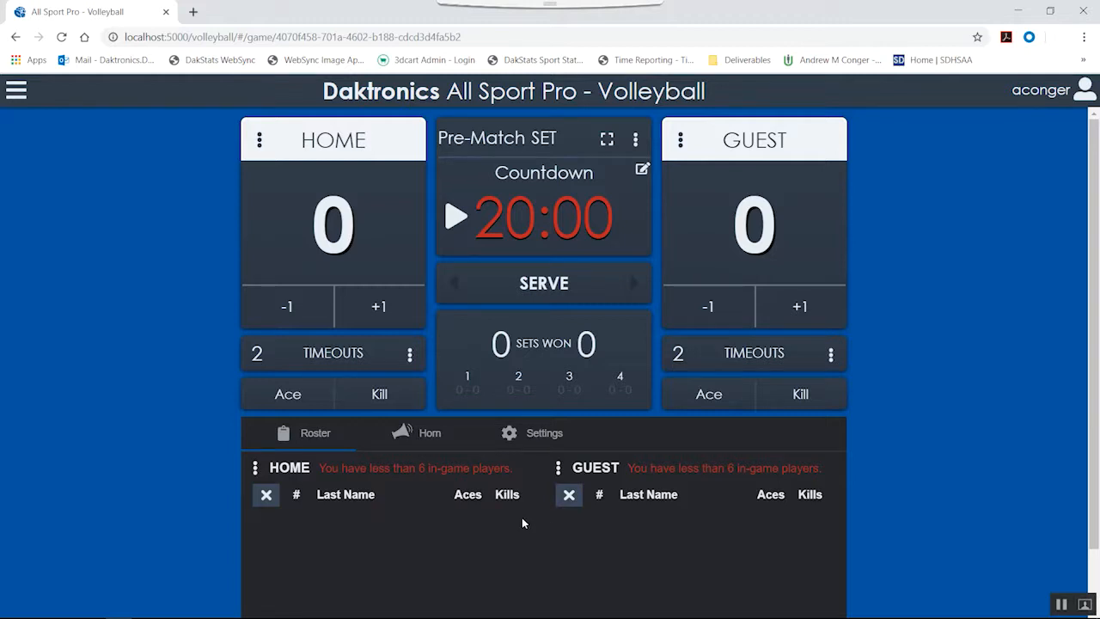
Set the home team's name to Watertown High and its short name to WTRH
{"action": "left_click", "coordinate": [258, 139]}
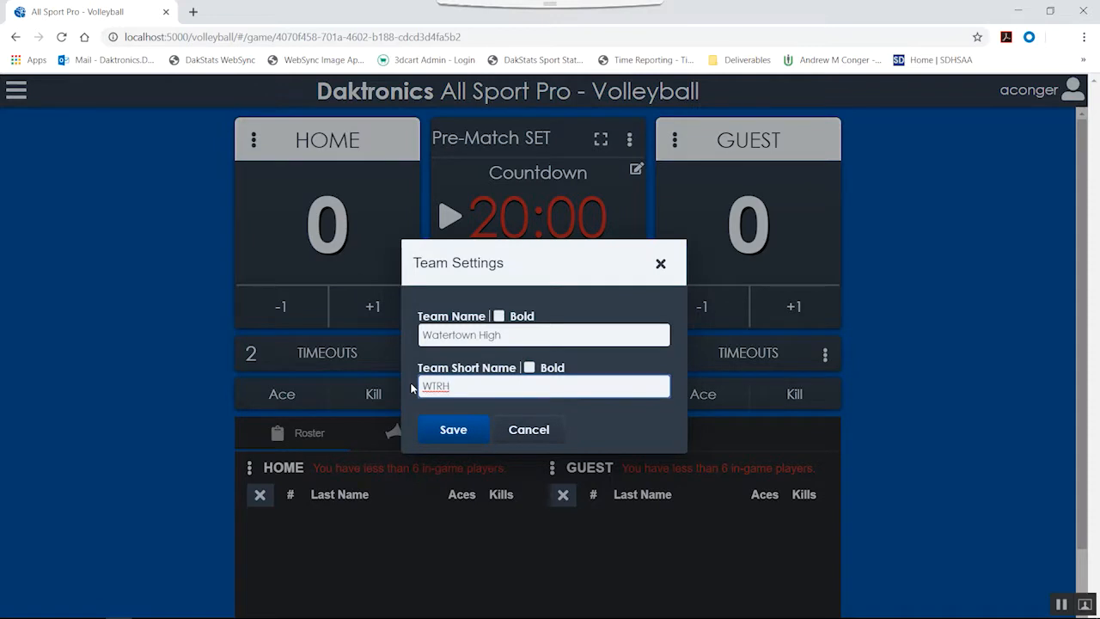
{"action": "left_click", "coordinate": [445, 430]}
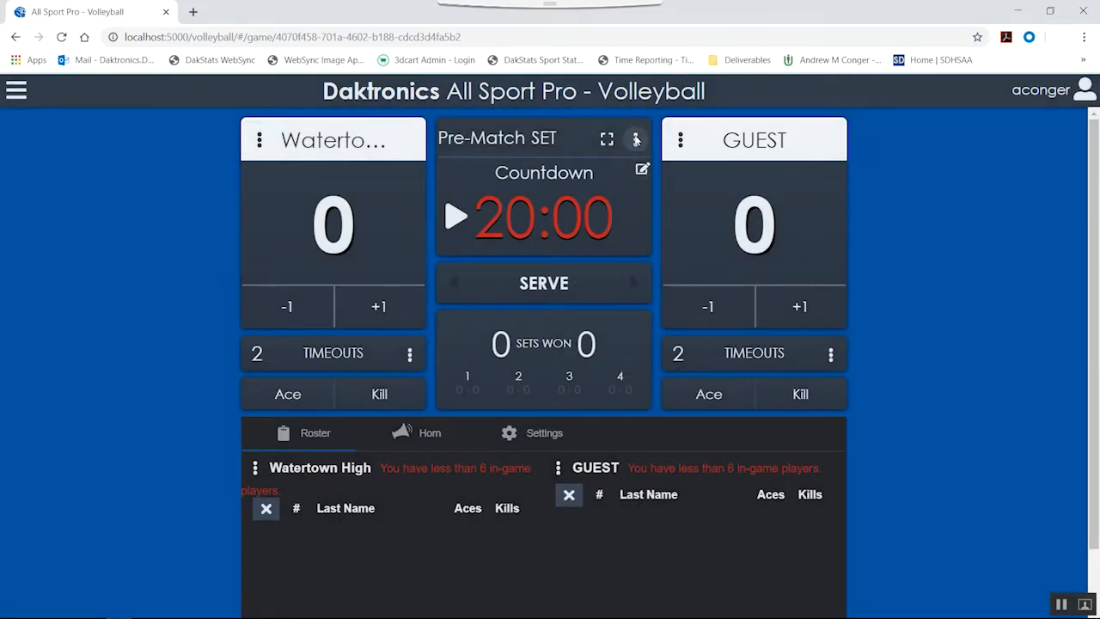
Switch the match from pre-match to the 1st set
{"action": "left_click", "coordinate": [636, 139]}
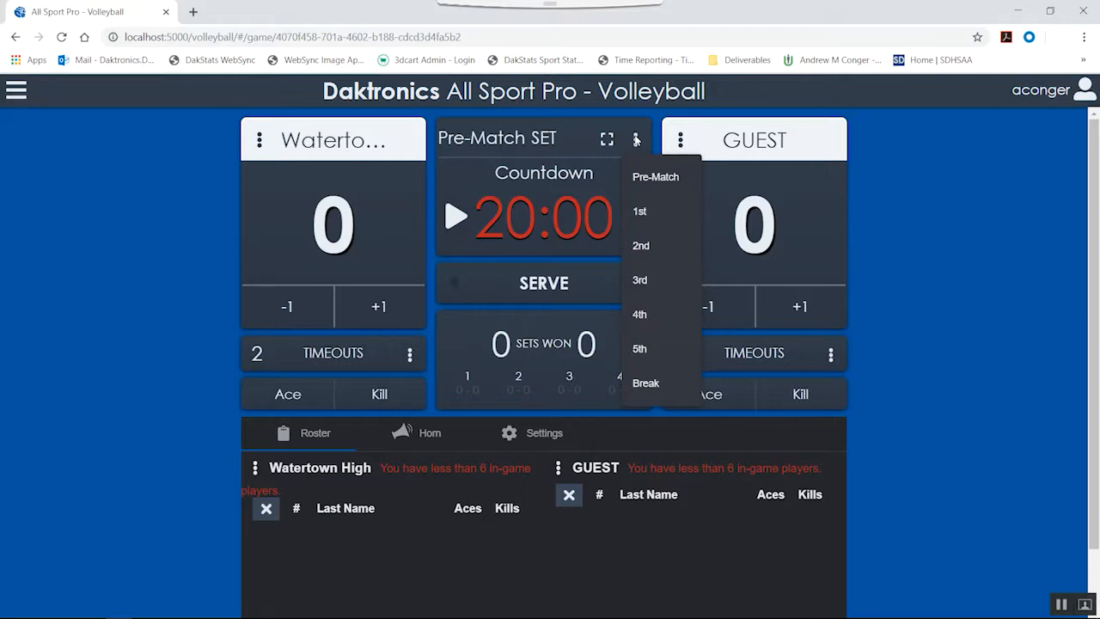
{"action": "left_click", "coordinate": [649, 211]}
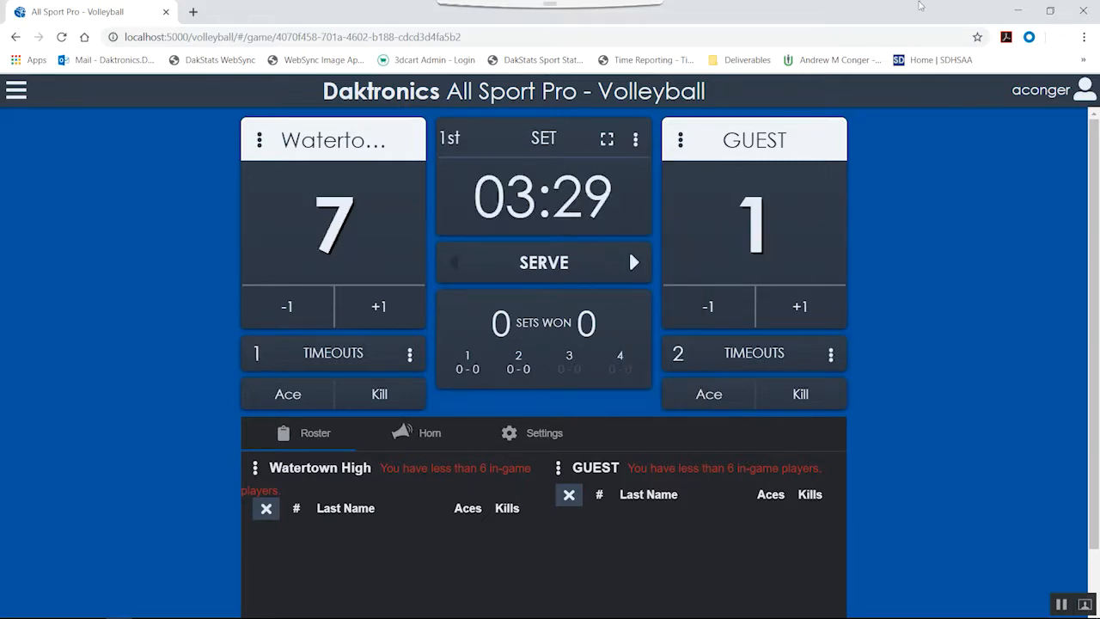
End the 1st set by switching the match to Break and start the break countdown
{"action": "left_click", "coordinate": [636, 139]}
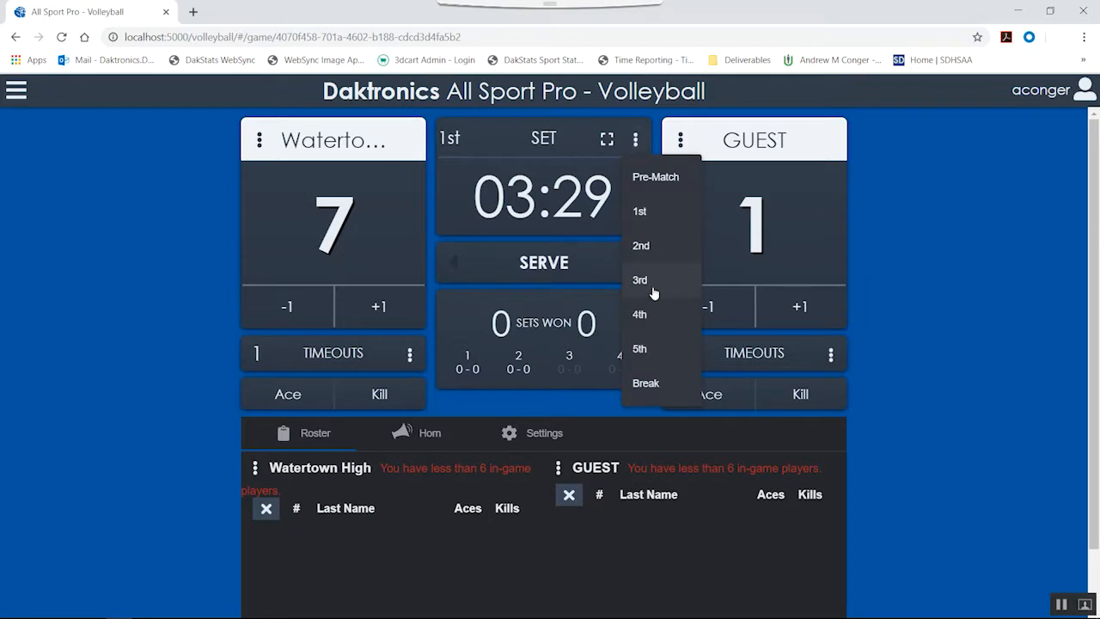
{"action": "left_click", "coordinate": [643, 382]}
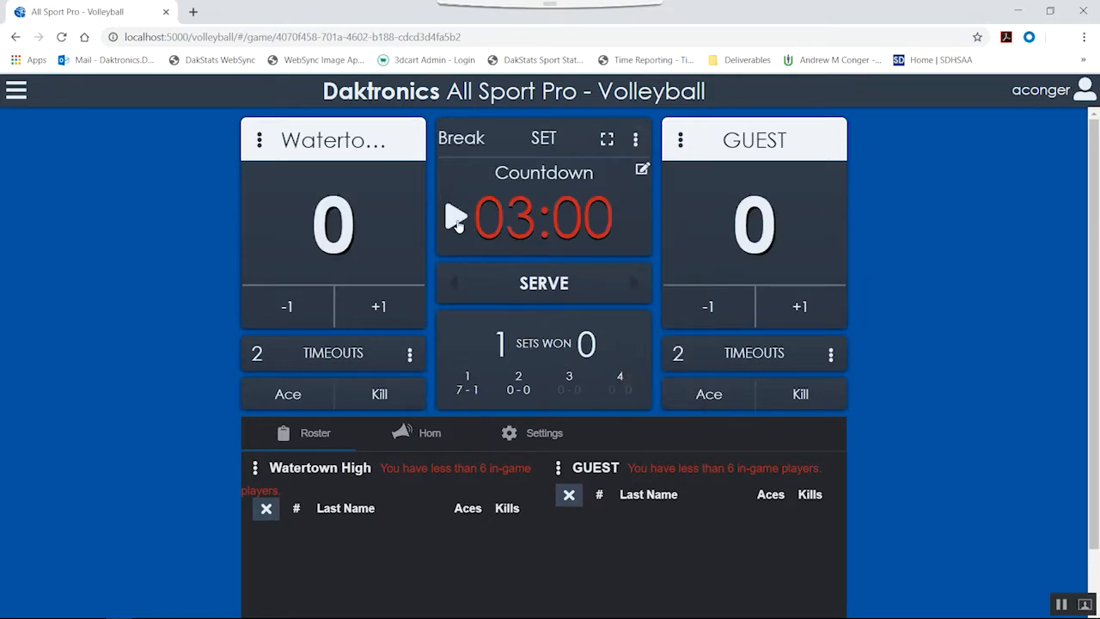
{"action": "left_click", "coordinate": [456, 219]}
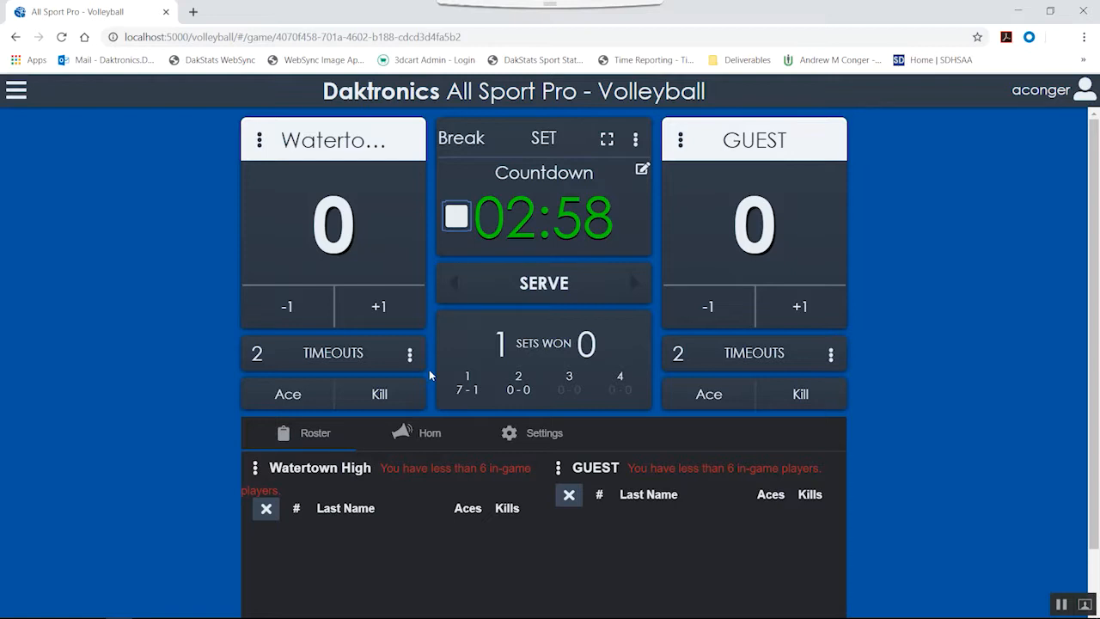
Set the break countdown to 2:00 and start it
{"action": "left_click", "coordinate": [642, 169]}
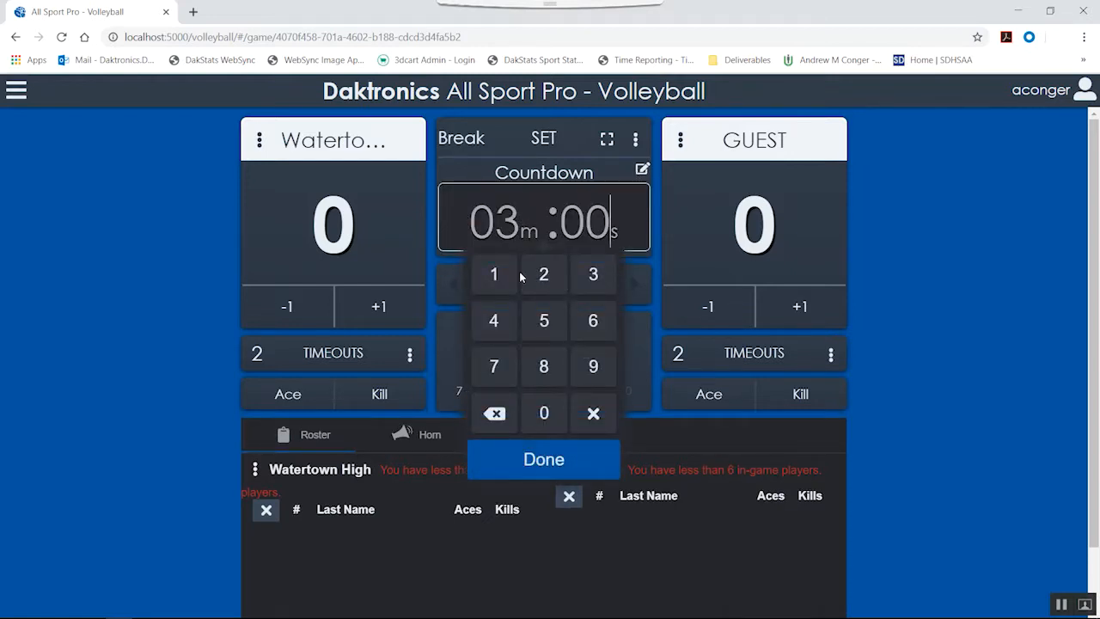
{"action": "left_click", "coordinate": [545, 283]}
{"action": "left_click", "coordinate": [550, 416]}
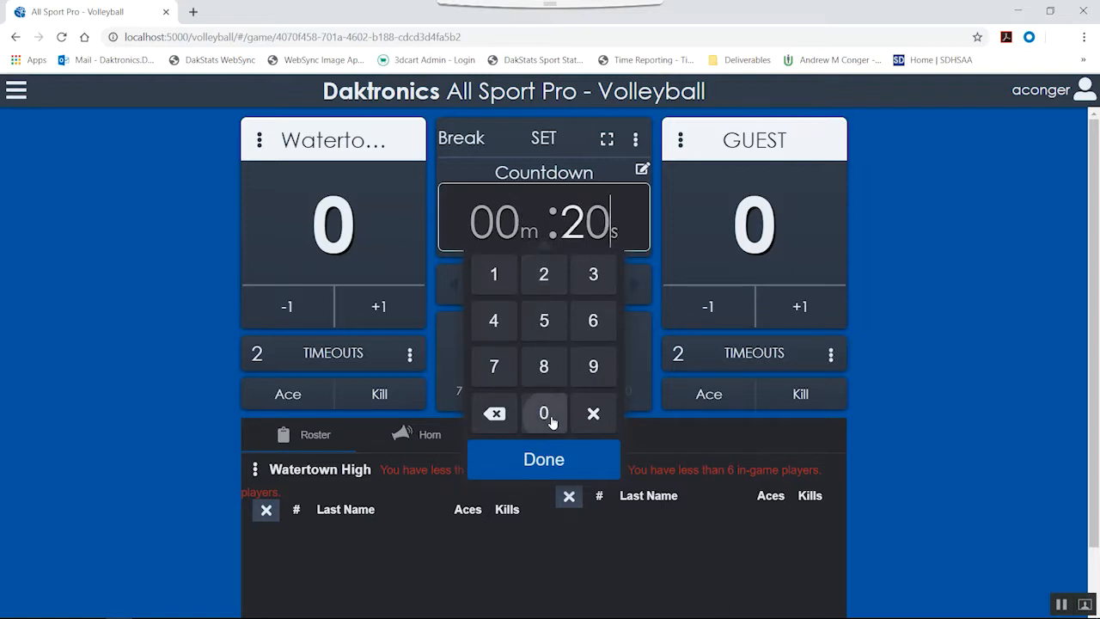
{"action": "left_click", "coordinate": [551, 418]}
{"action": "left_click", "coordinate": [550, 467]}
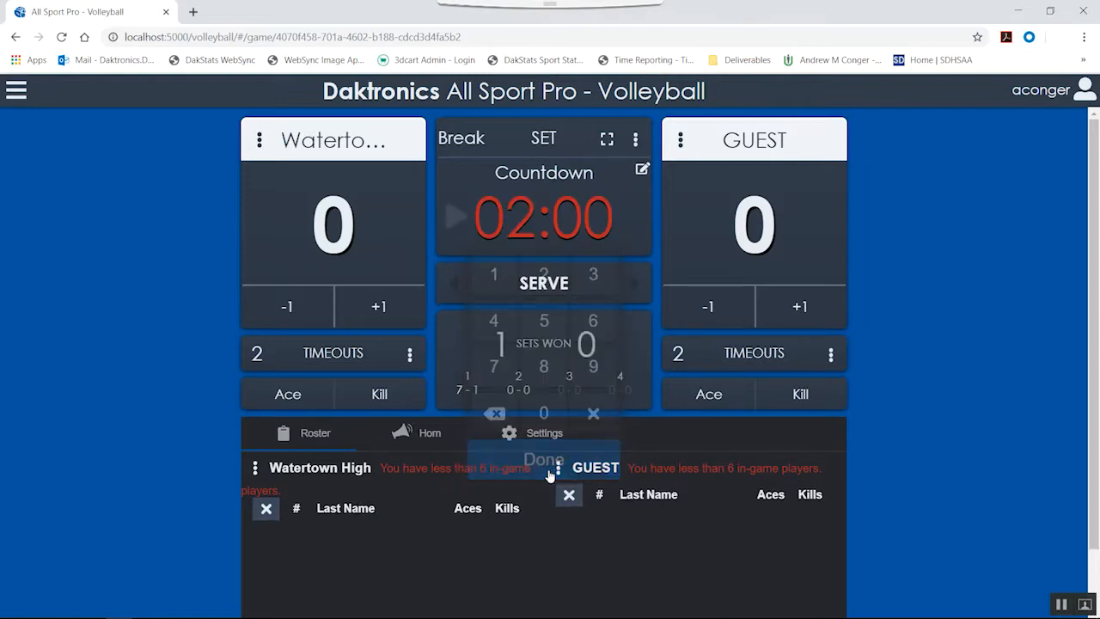
{"action": "left_click", "coordinate": [455, 217]}
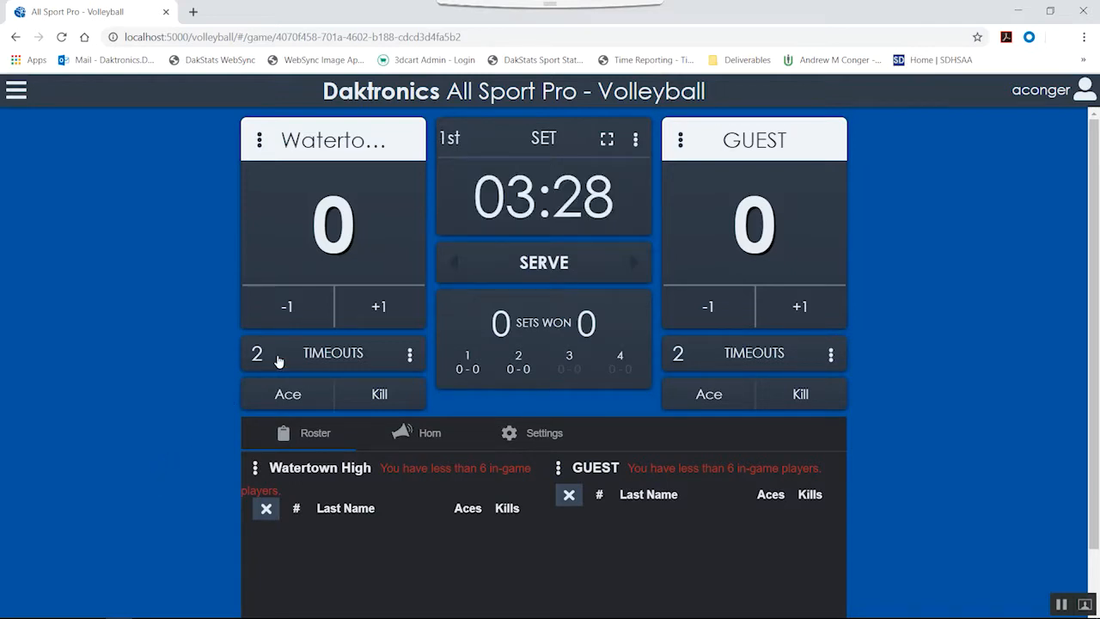
Add three single points to the home score, subtract one as a correction, and add one point for the guest team
{"action": "left_click", "coordinate": [386, 318]}
{"action": "left_click", "coordinate": [387, 318]}
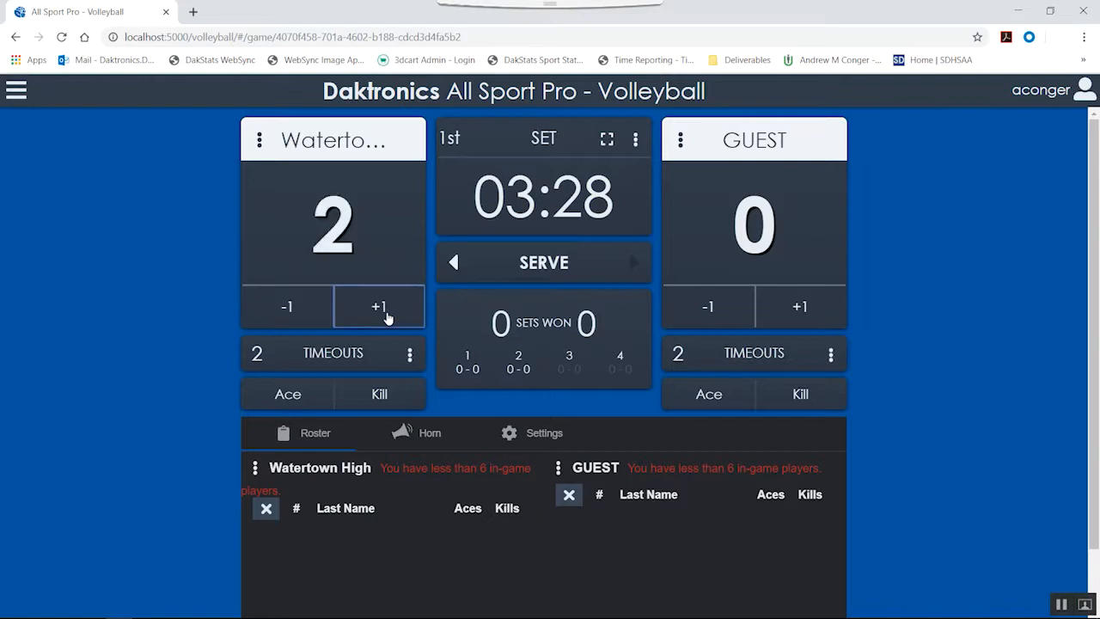
{"action": "left_click", "coordinate": [386, 318]}
{"action": "left_click", "coordinate": [311, 311]}
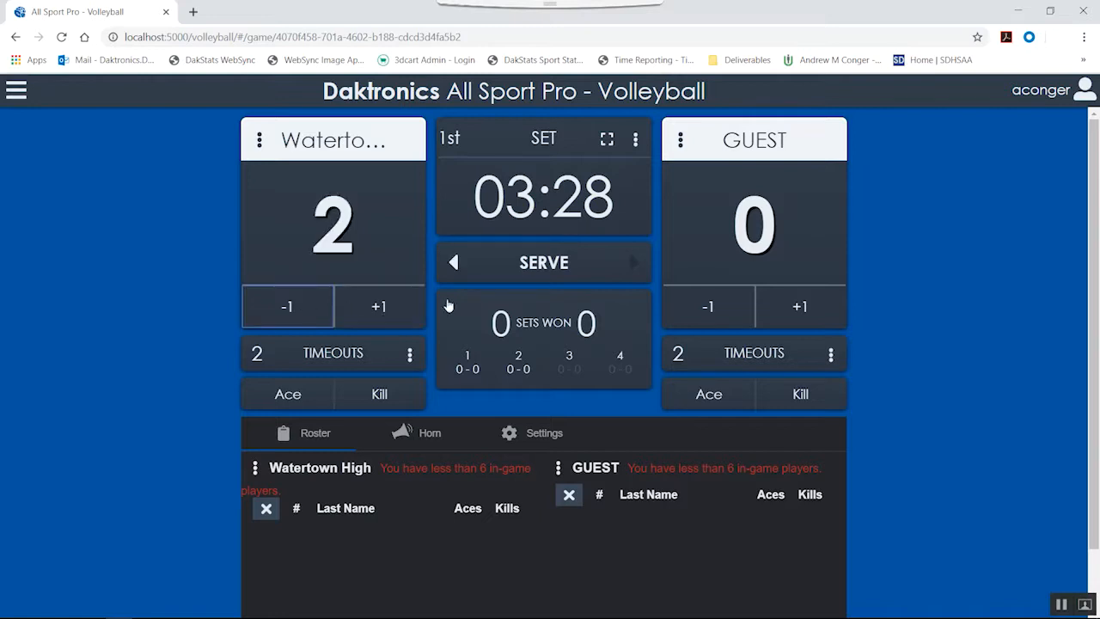
{"action": "left_click", "coordinate": [800, 311]}
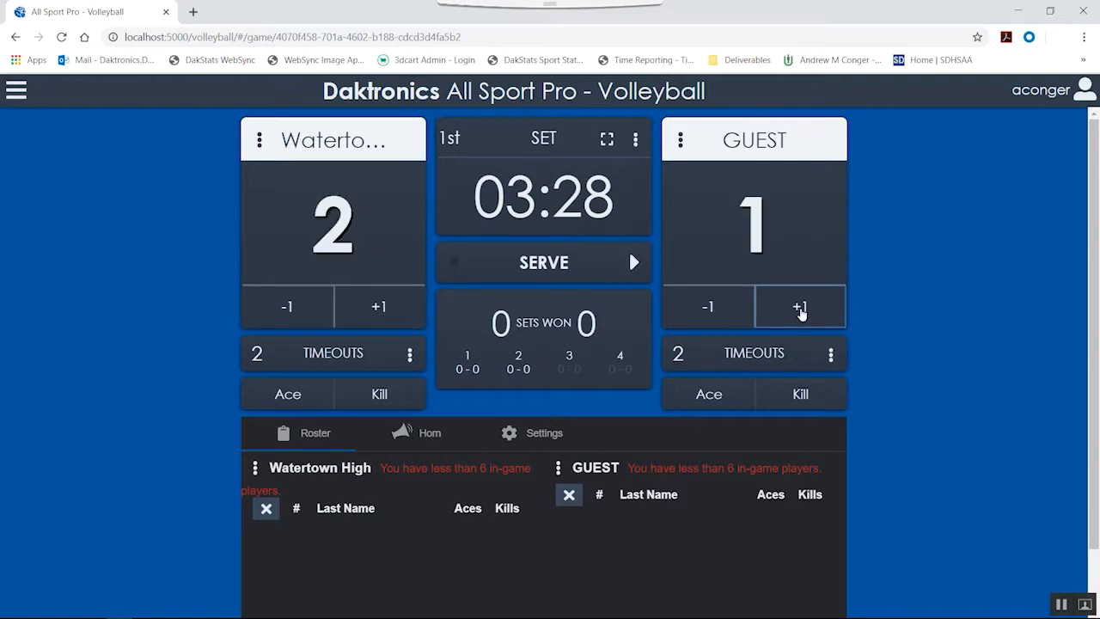
Edit the home team's score directly and set it to 7
{"action": "double_click", "coordinate": [347, 234]}
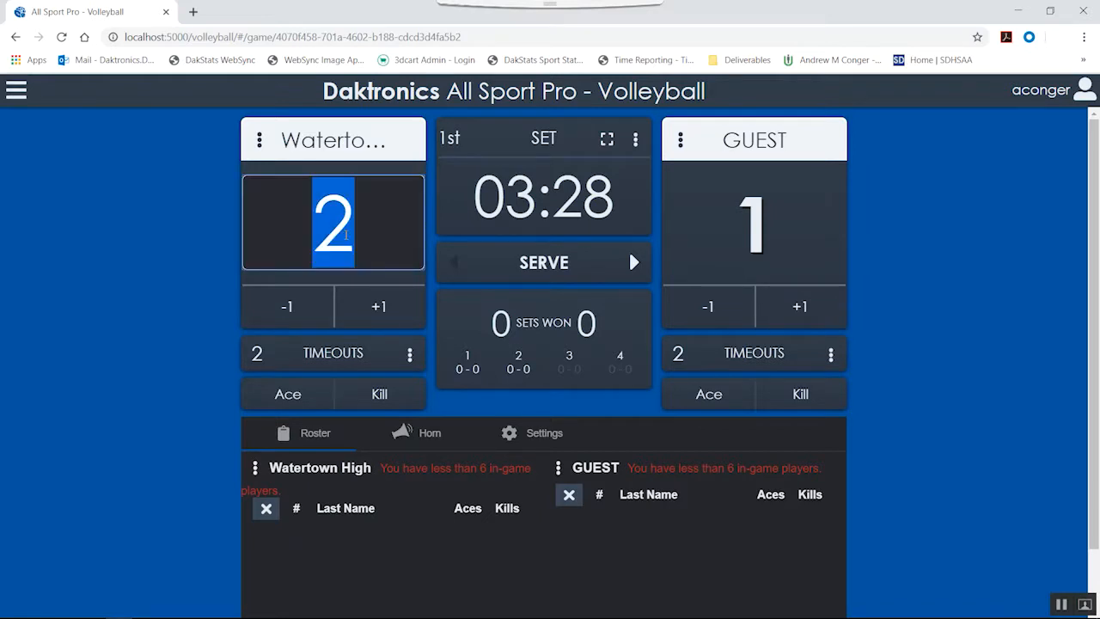
{"action": "type", "text": "7"}
{"action": "left_click", "coordinate": [197, 289]}
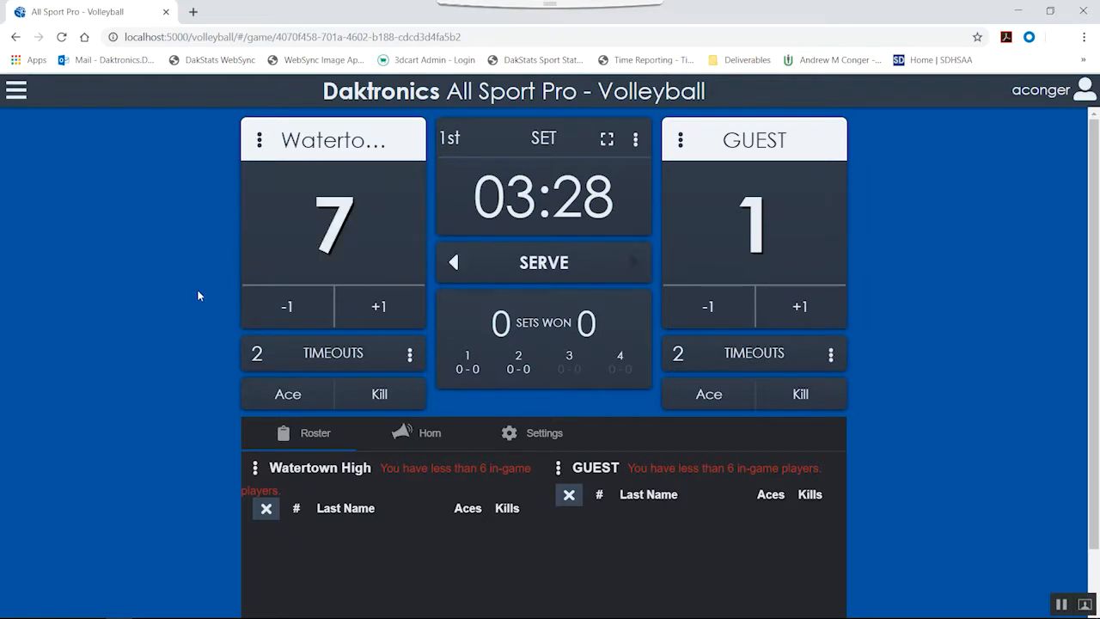
Call a timeout for the home team and start its timeout clock
{"action": "left_click", "coordinate": [409, 353]}
{"action": "left_click", "coordinate": [417, 389]}
{"action": "left_click", "coordinate": [411, 355]}
{"action": "left_click", "coordinate": [416, 427]}
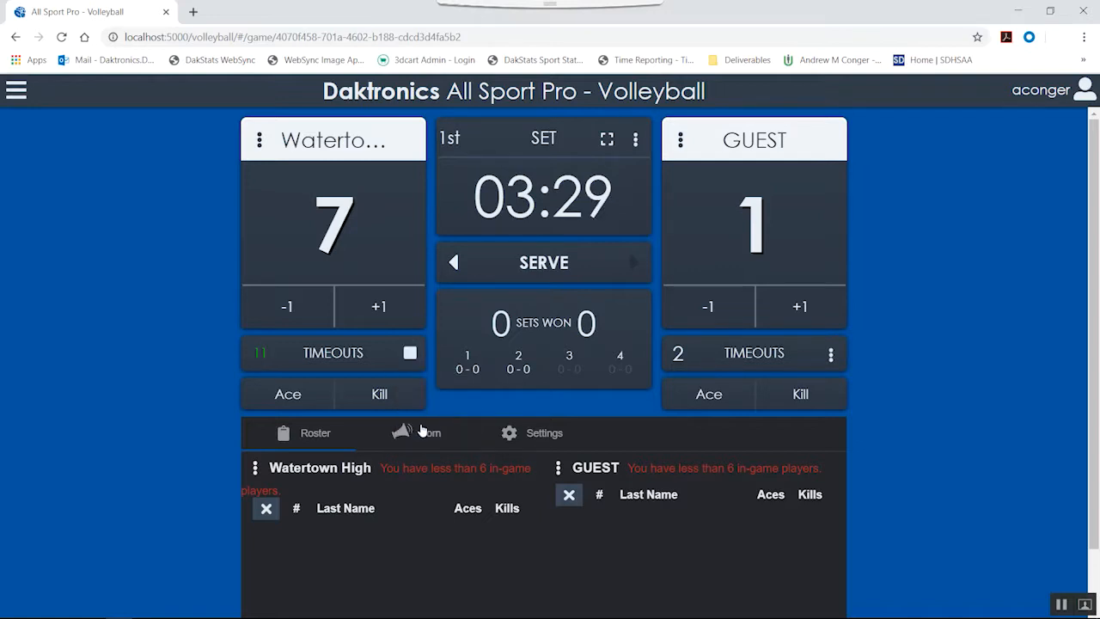
Cycle the serve indicator until neither team is marked as serving
{"action": "left_click", "coordinate": [530, 263]}
{"action": "left_click", "coordinate": [530, 263]}
{"action": "left_click", "coordinate": [530, 263]}
Switch the match from the 1st set to Break and start the 3:00 countdown
{"action": "left_click", "coordinate": [635, 140]}
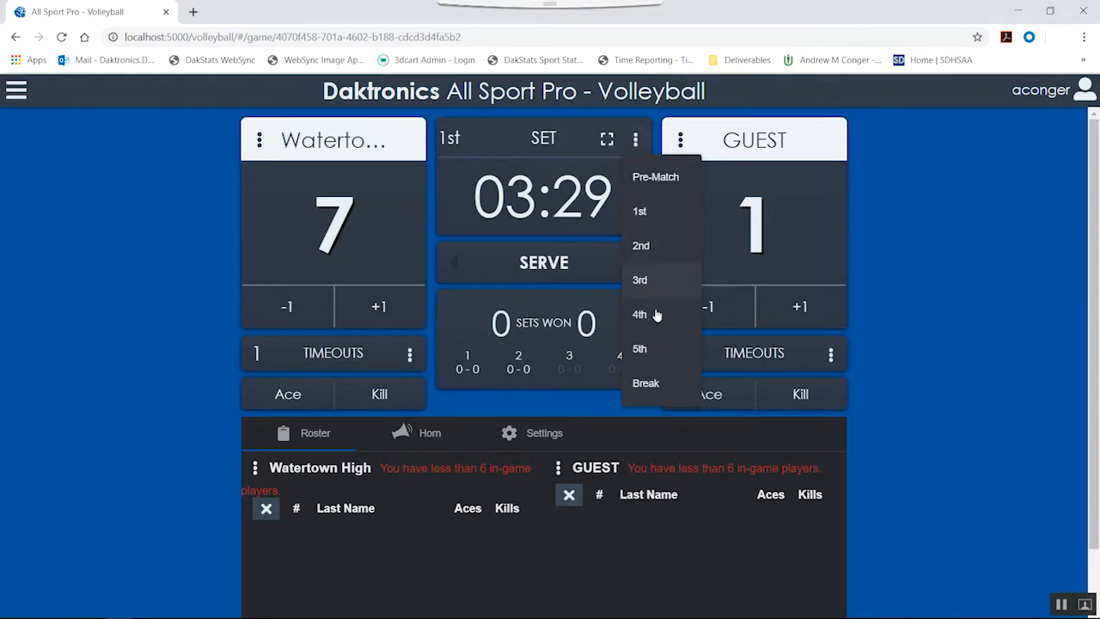
{"action": "left_click", "coordinate": [647, 383]}
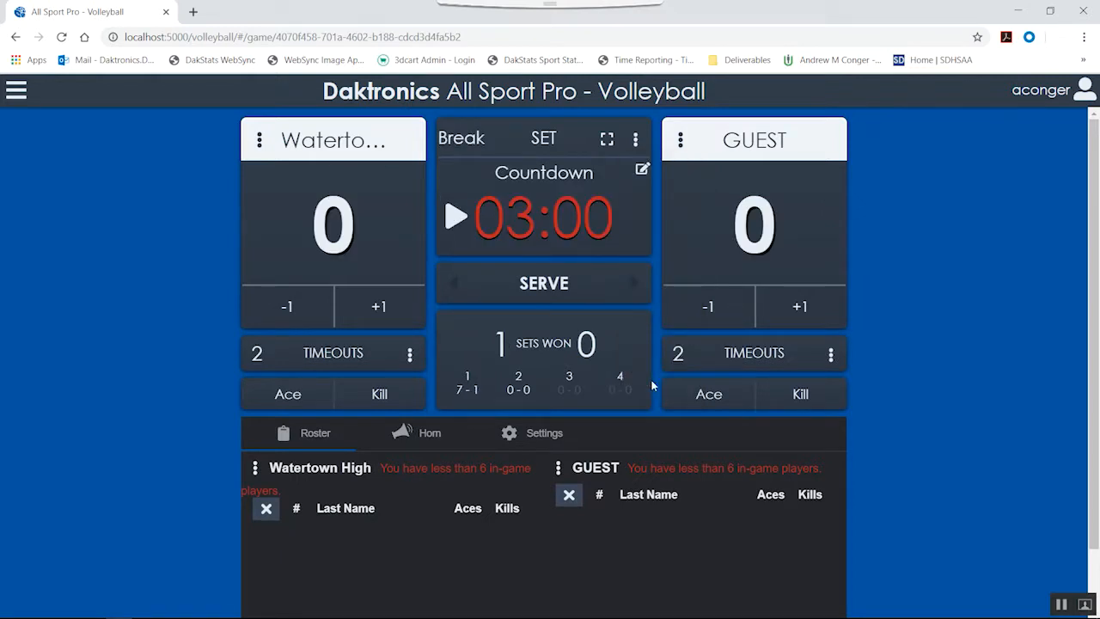
{"action": "left_click", "coordinate": [456, 229]}
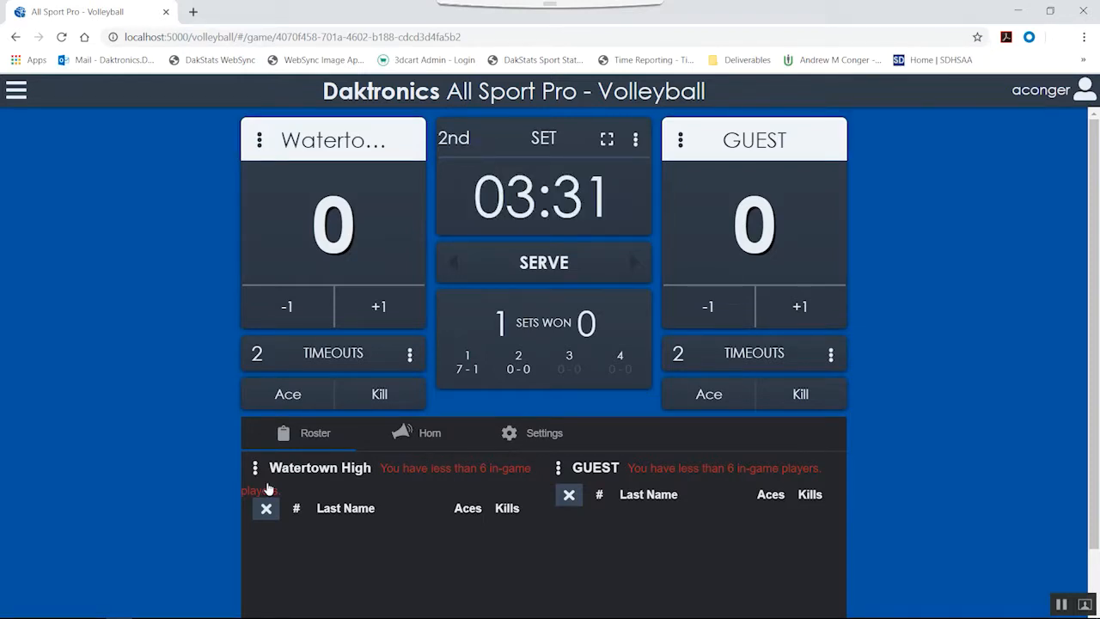
Load the saved roster for the Watertown High home team and mark players 7 and 14 as in-game
{"action": "scroll", "coordinate": [275, 480], "scroll_direction": "down", "scroll_amount": 2}
{"action": "left_click", "coordinate": [303, 373]}
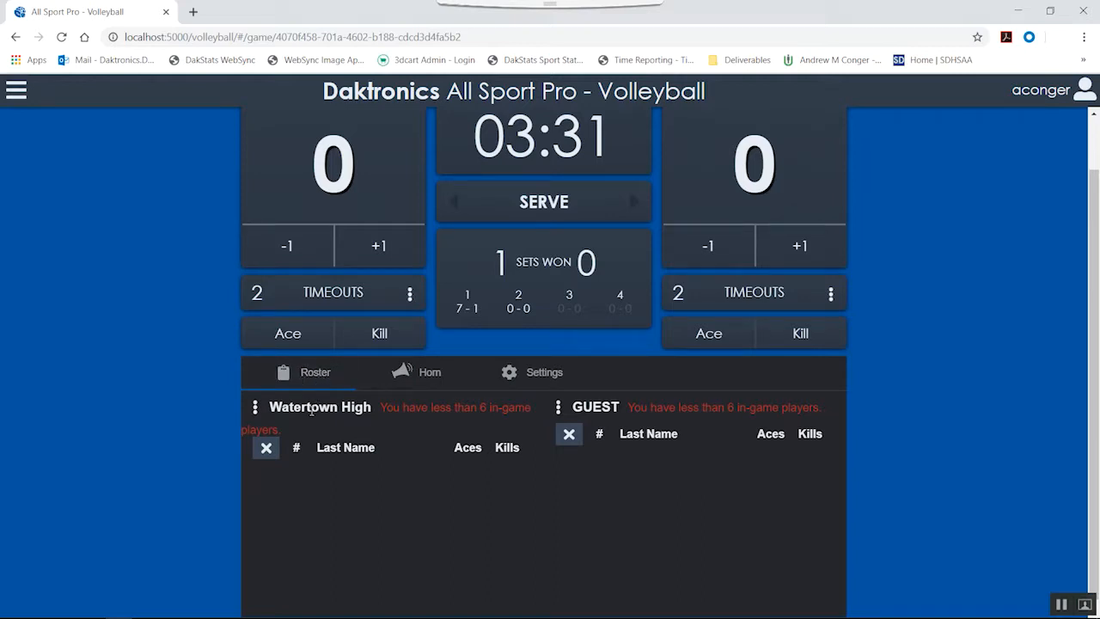
{"action": "scroll", "coordinate": [311, 411], "scroll_direction": "up", "scroll_amount": 2}
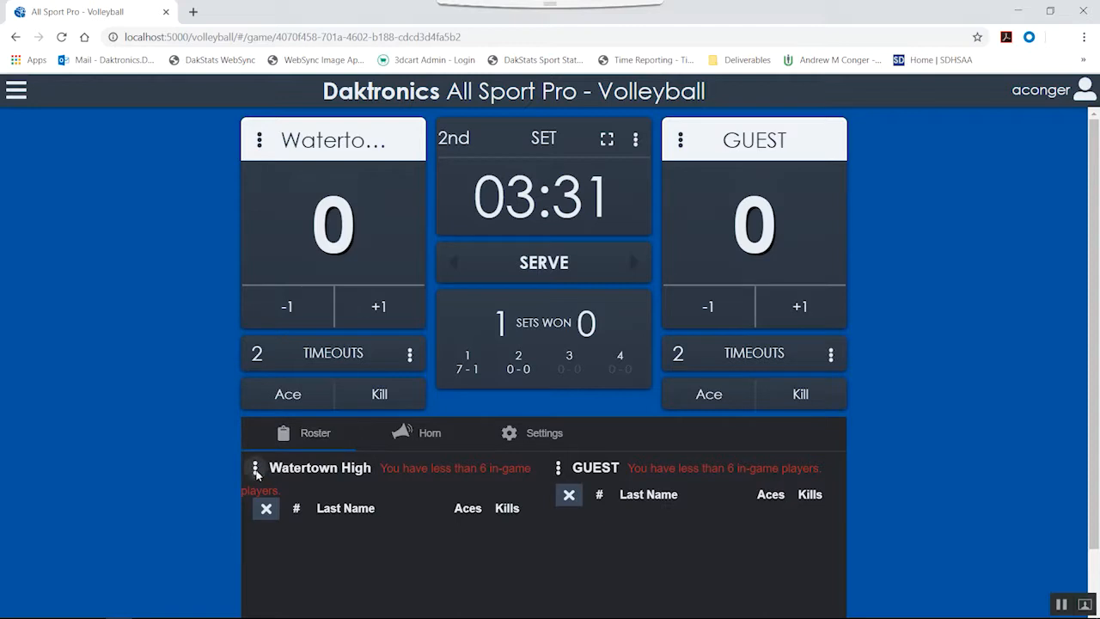
{"action": "left_click", "coordinate": [294, 503]}
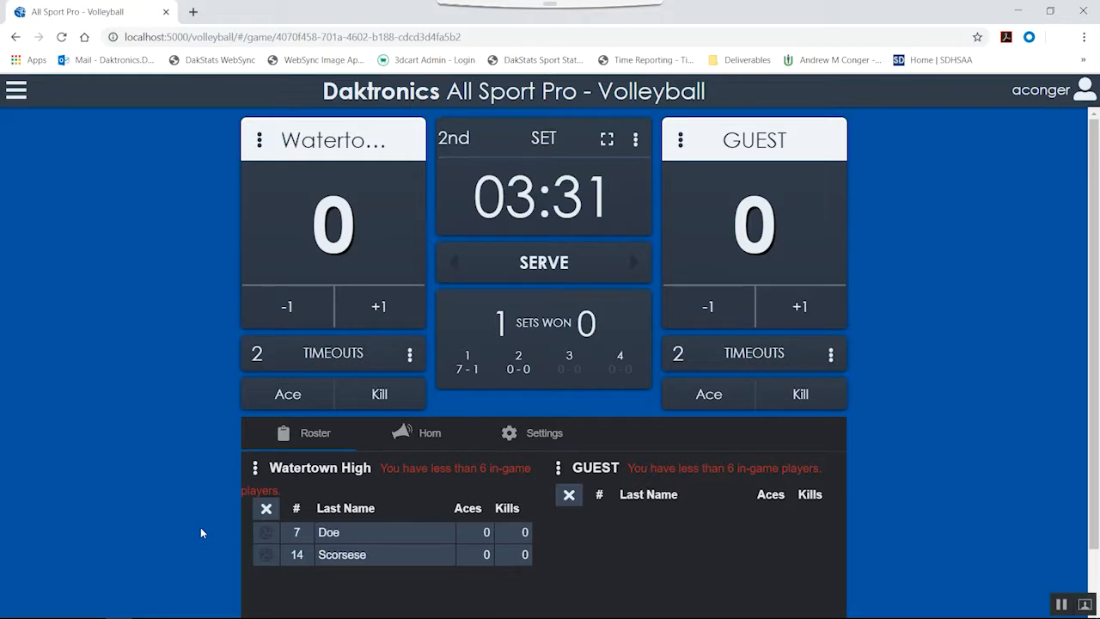
{"action": "left_click", "coordinate": [266, 533]}
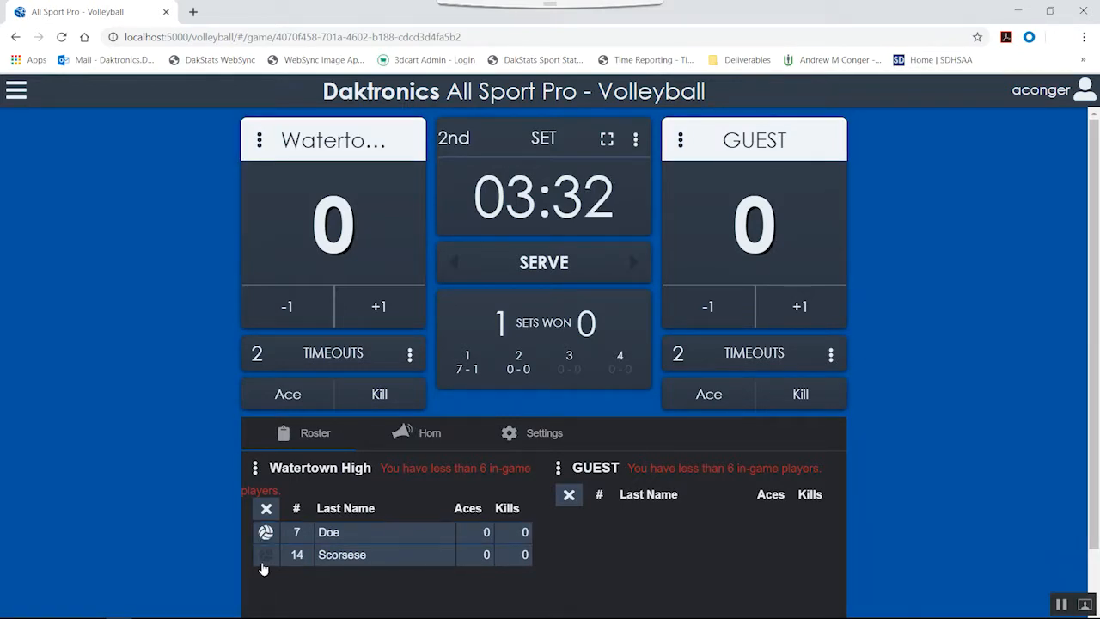
{"action": "left_click", "coordinate": [266, 556]}
Credit an ace to home player 7 and a kill to home player 14
{"action": "left_click", "coordinate": [298, 394]}
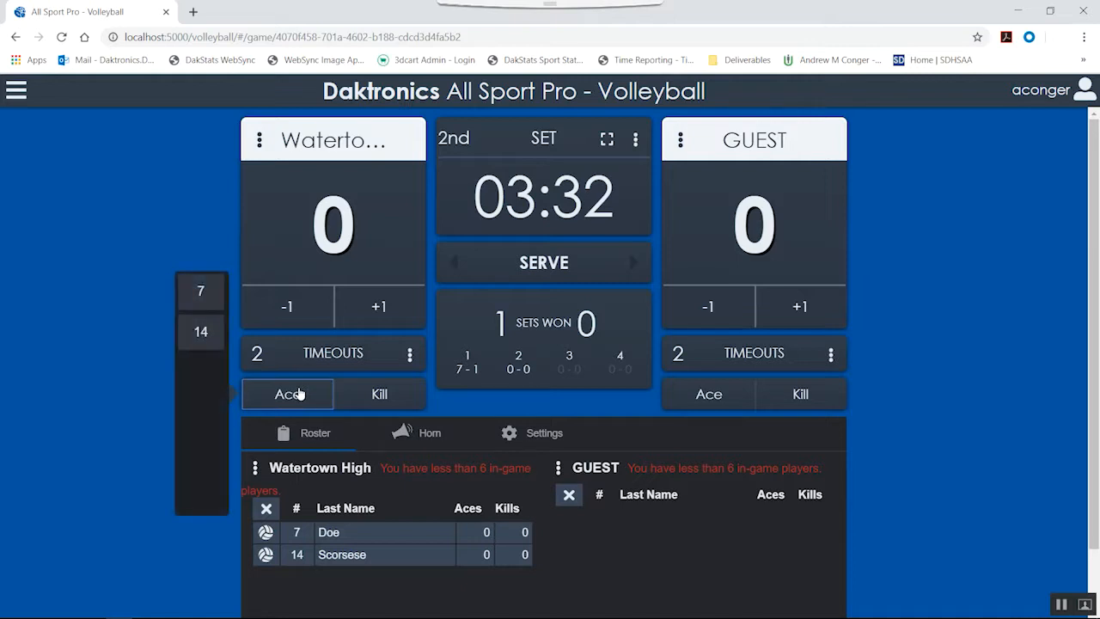
{"action": "left_click", "coordinate": [204, 302]}
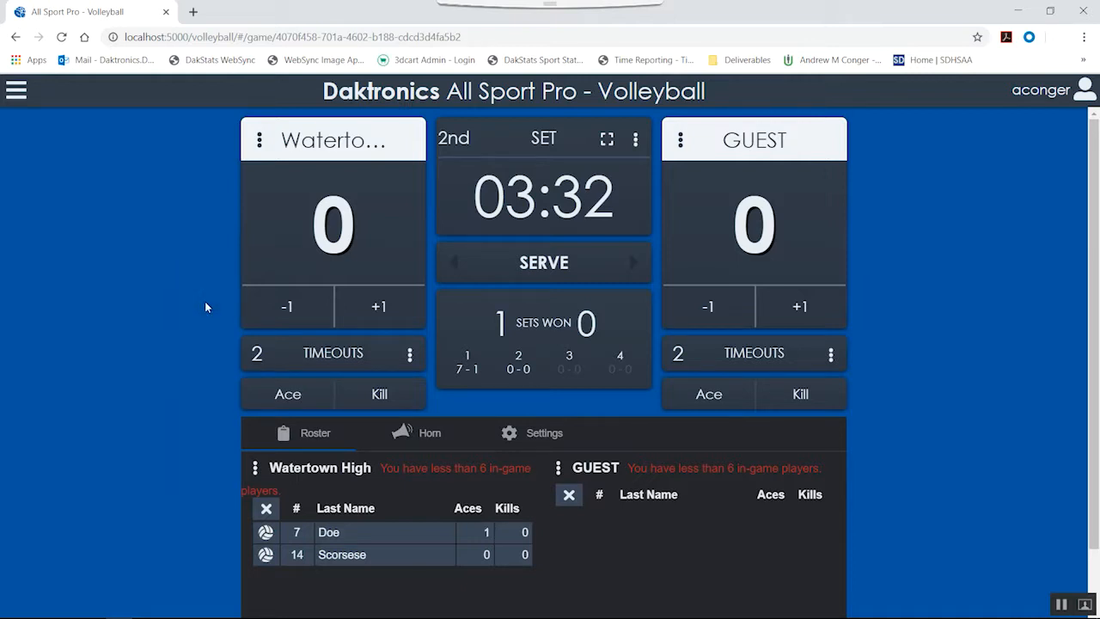
{"action": "left_click", "coordinate": [351, 393]}
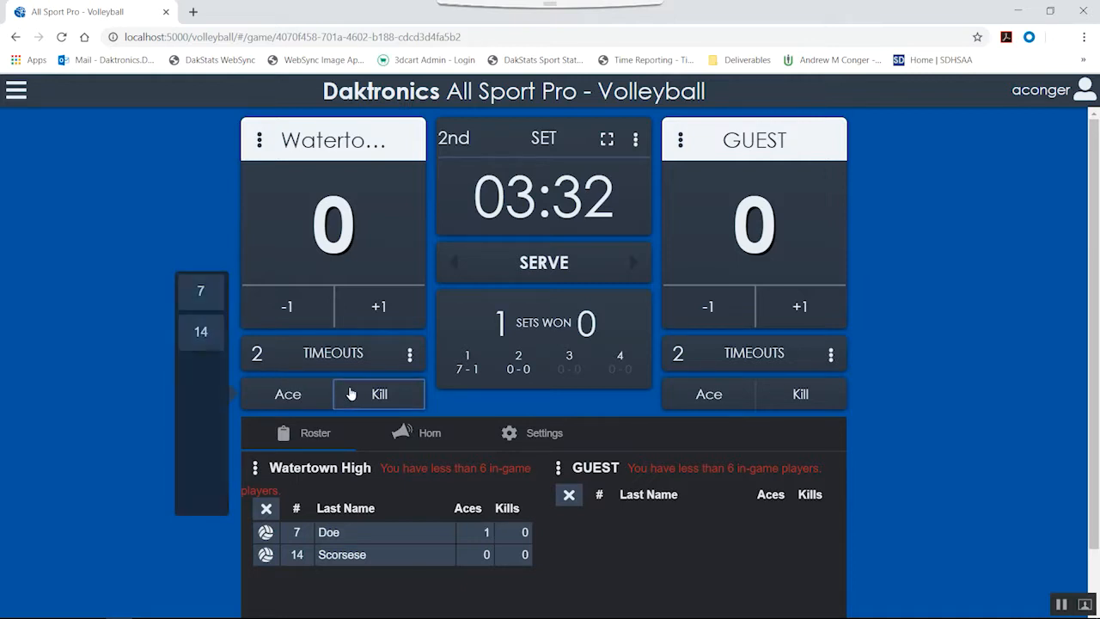
{"action": "left_click", "coordinate": [200, 333]}
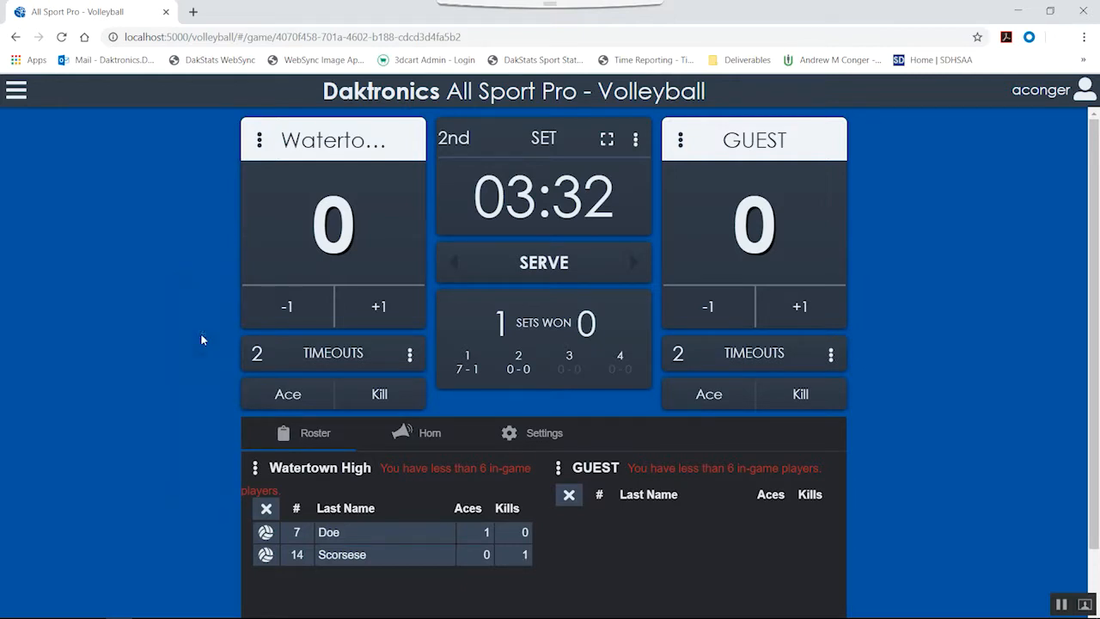
Edit the home roster statistics directly, setting player 7's aces to 7 and player 14's kills to 2
{"action": "left_click", "coordinate": [482, 532]}
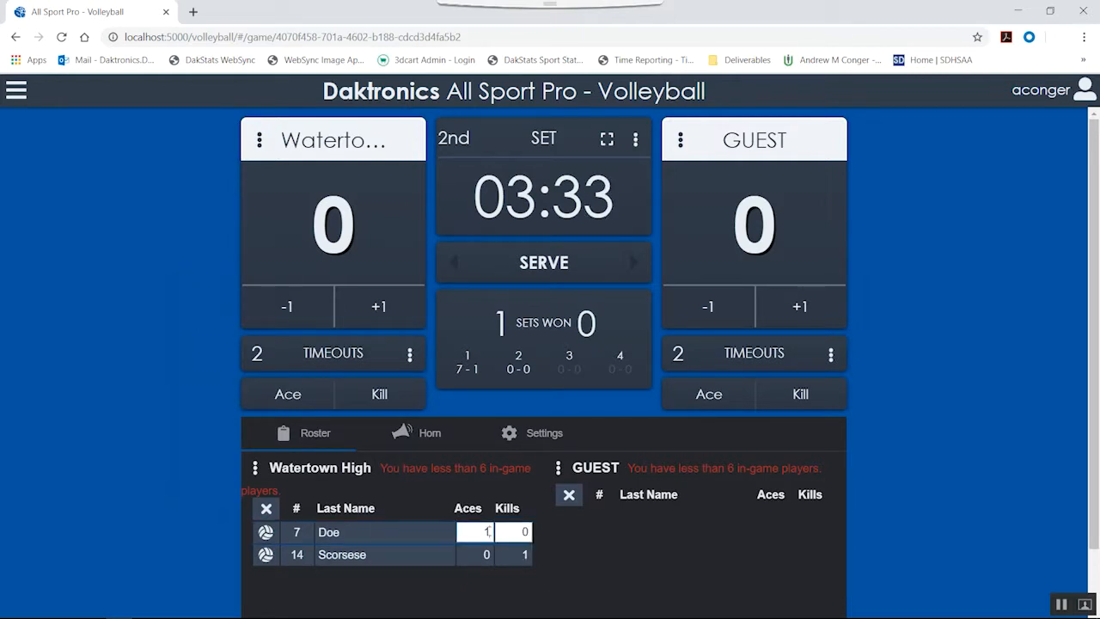
{"action": "type", "text": "7"}
{"action": "left_click", "coordinate": [522, 558]}
{"action": "type", "text": "2"}
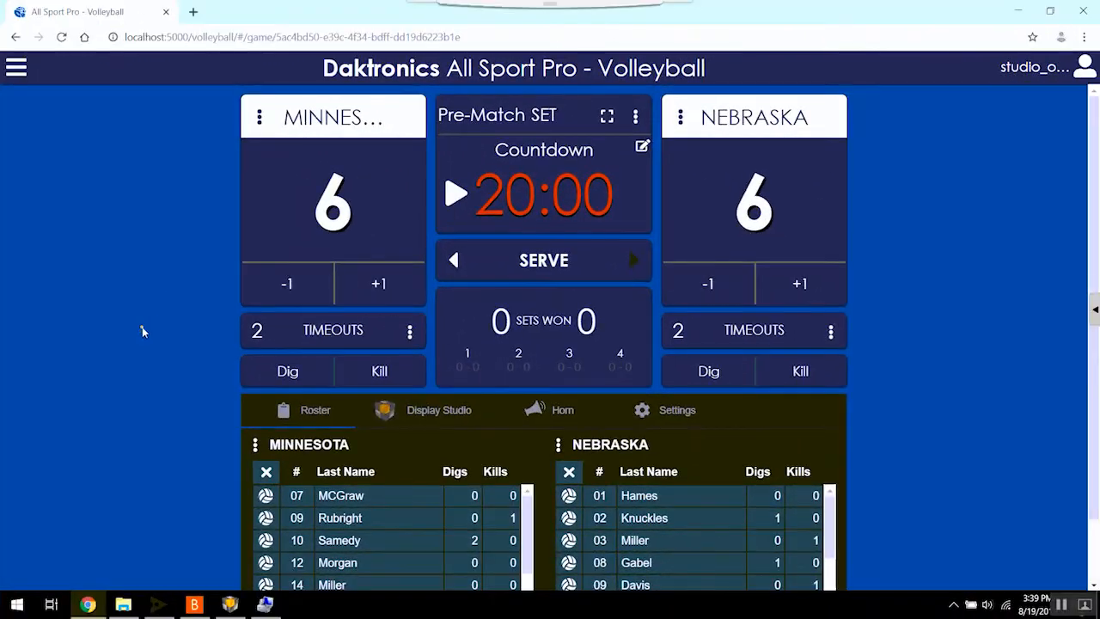
Configure the Display Studio controls of the Minnesota–Nebraska game to use the tab container Indoor Layout1:Volleyball:Page 01
{"action": "left_click", "coordinate": [447, 413]}
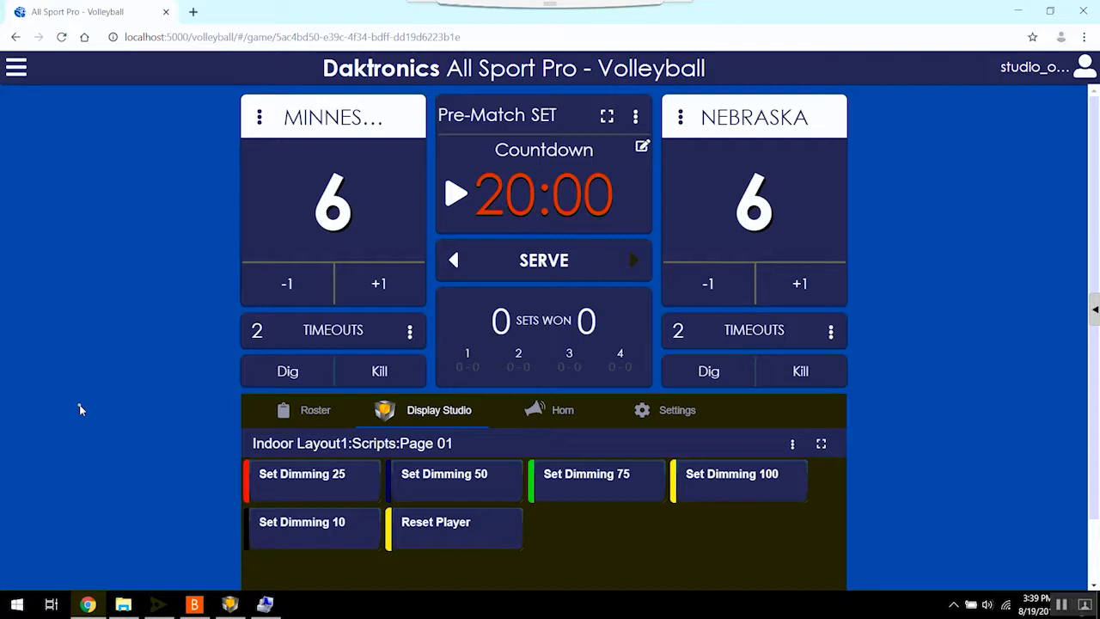
{"action": "left_click", "coordinate": [793, 445]}
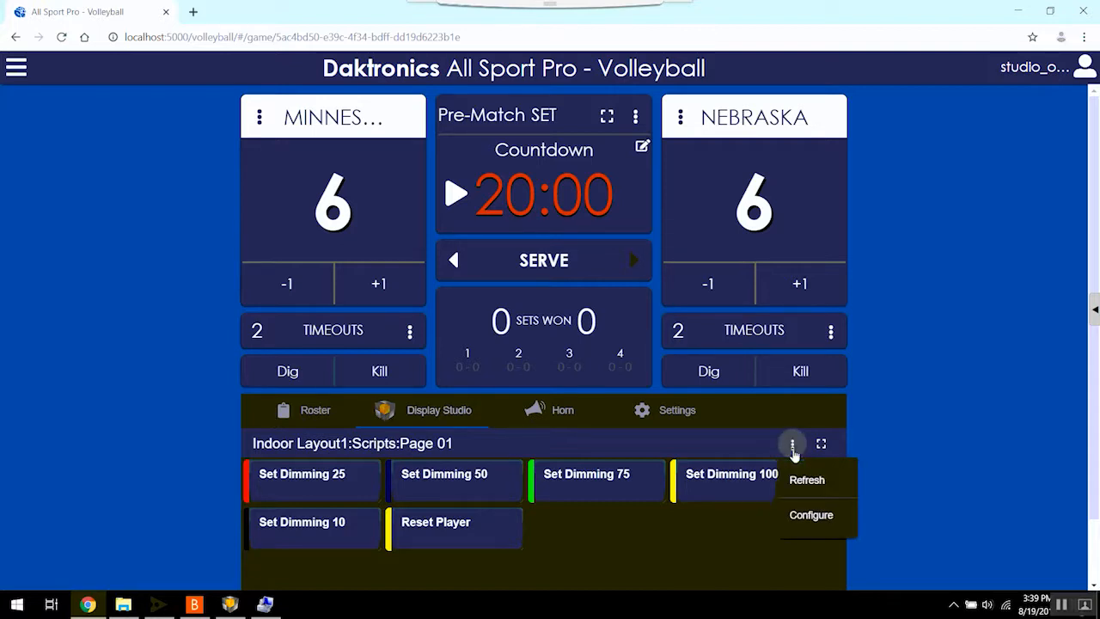
{"action": "left_click", "coordinate": [811, 518]}
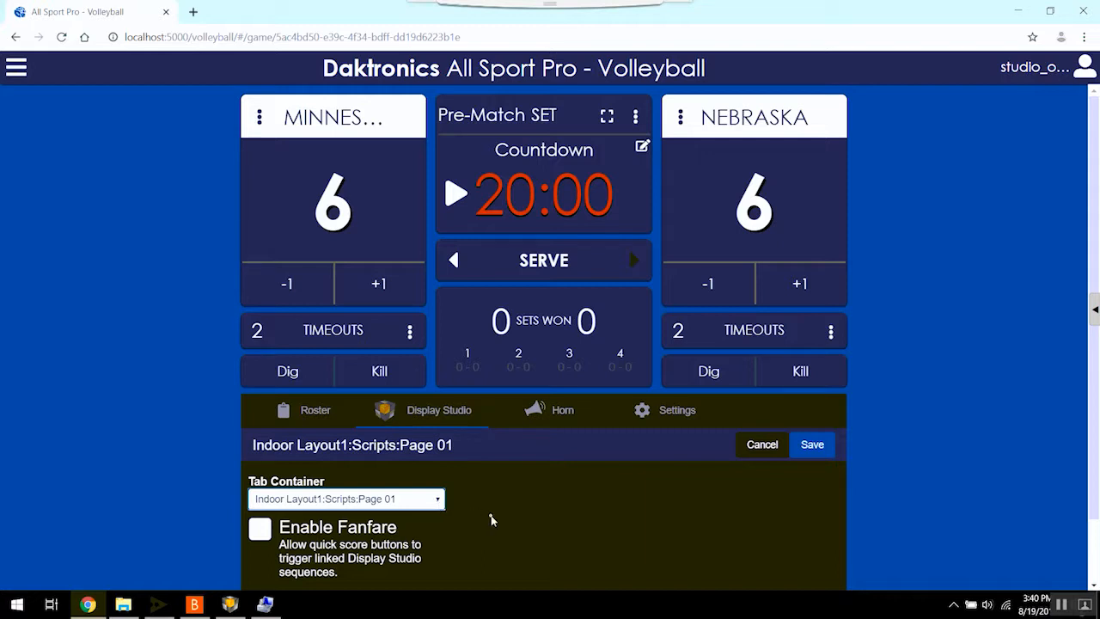
{"action": "scroll", "coordinate": [491, 518], "scroll_direction": "down", "scroll_amount": 1}
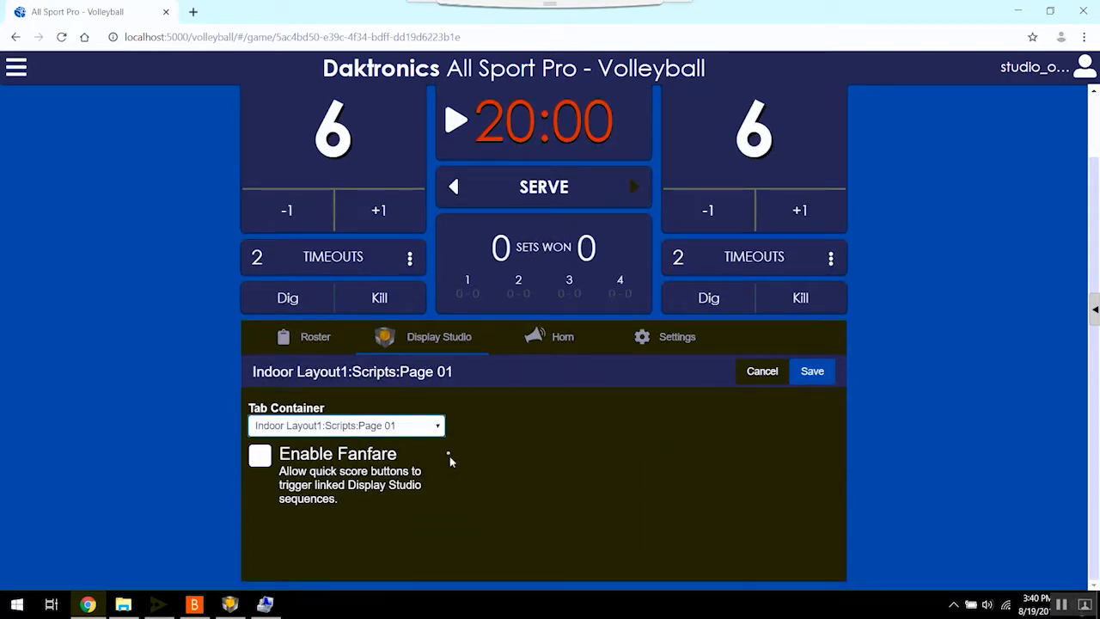
{"action": "left_click", "coordinate": [440, 432]}
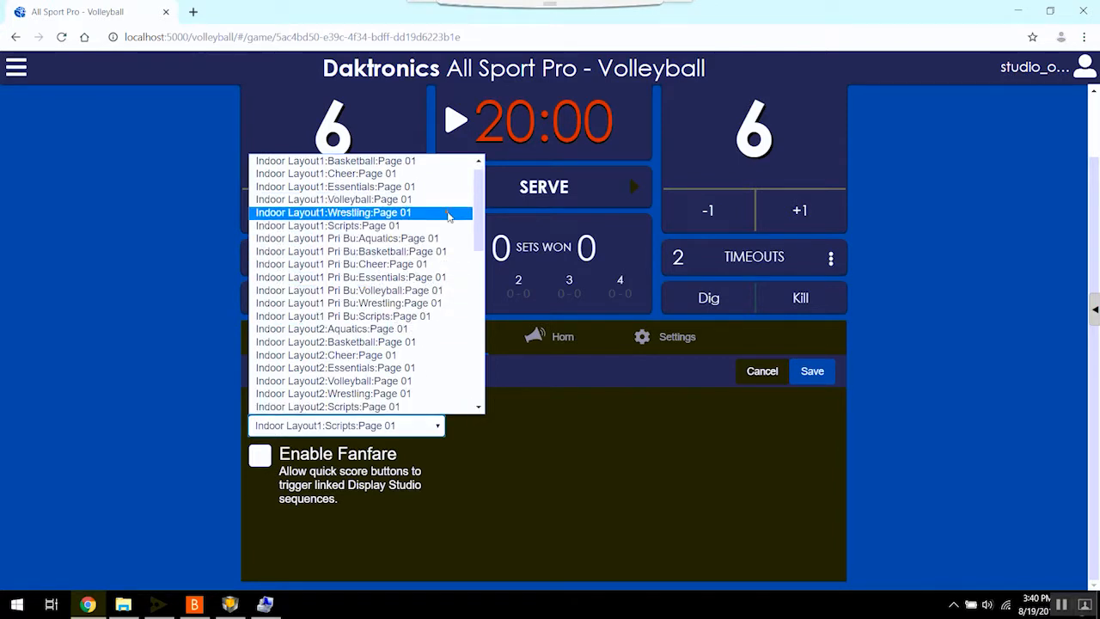
{"action": "left_click", "coordinate": [429, 200]}
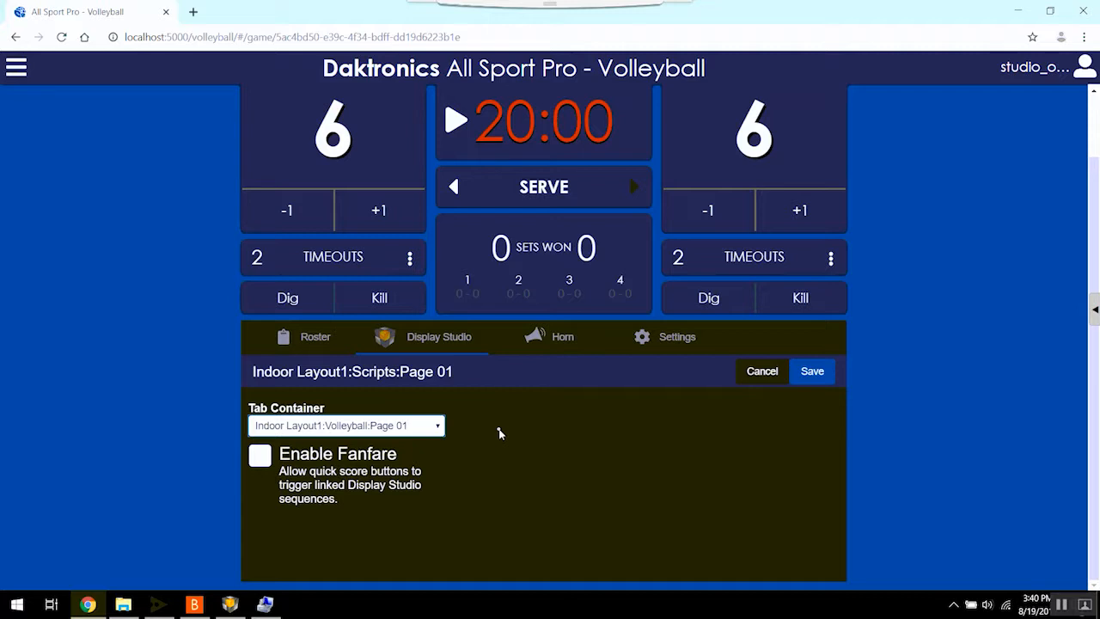
Enable Fanfare, link Home Score +1 to Volleyball Background and Guest Score +1 to Blank Display, and save the configuration
{"action": "left_click", "coordinate": [261, 455]}
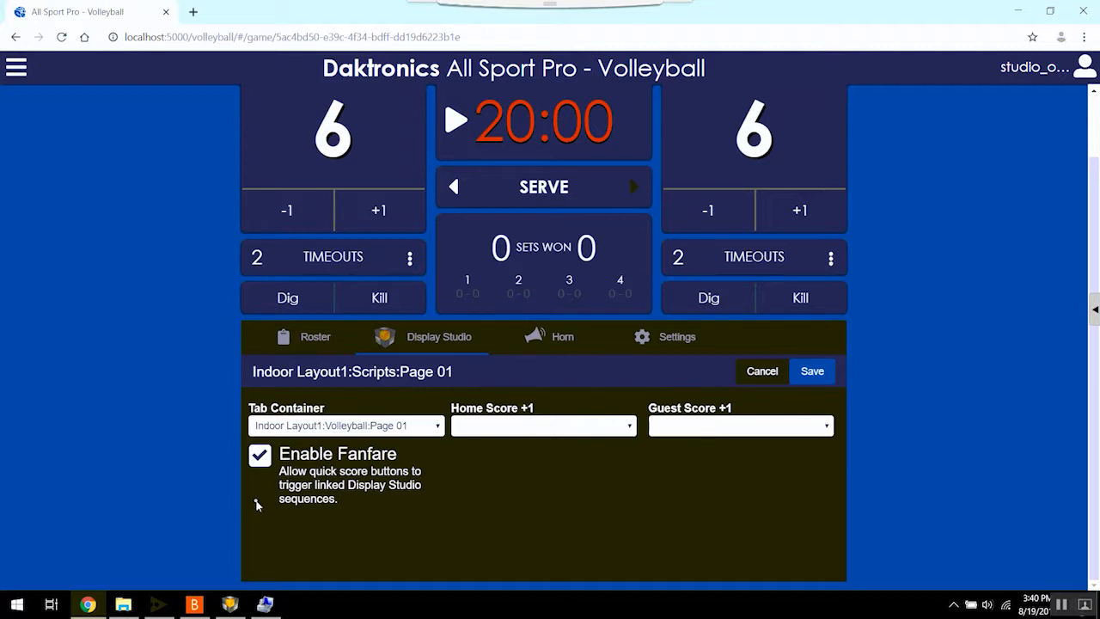
{"action": "left_click", "coordinate": [619, 427]}
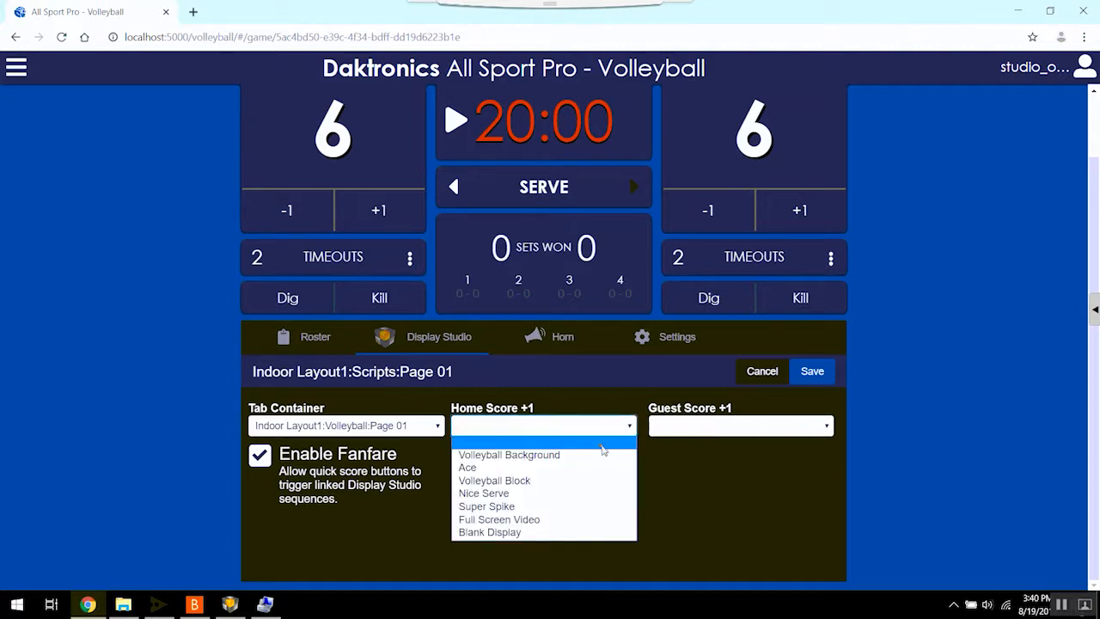
{"action": "left_click", "coordinate": [599, 456]}
{"action": "left_click", "coordinate": [818, 427]}
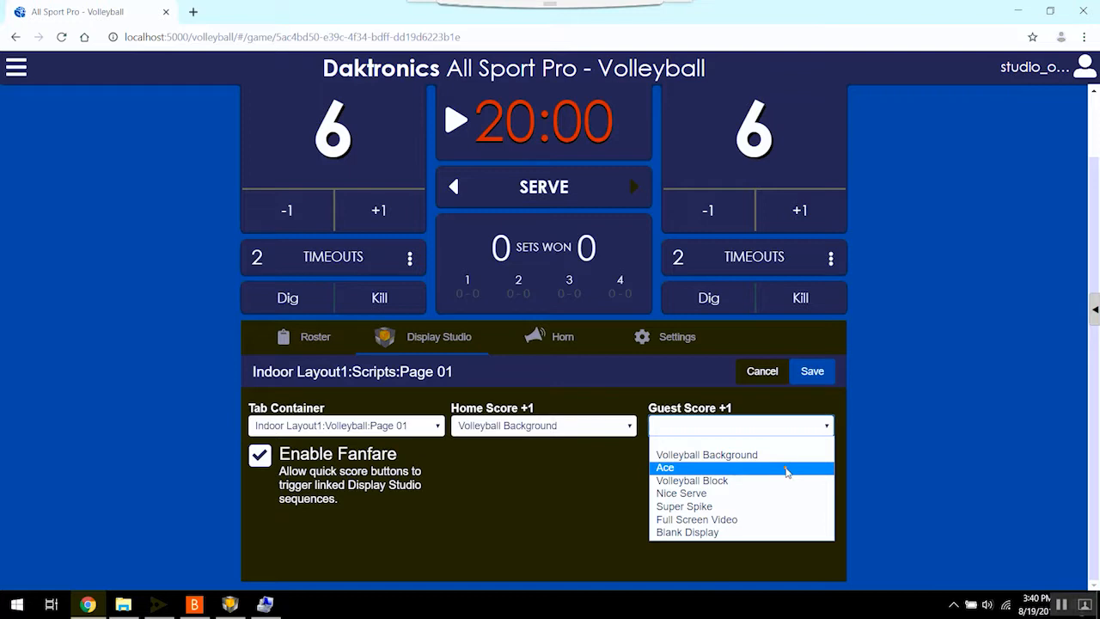
{"action": "left_click", "coordinate": [772, 533]}
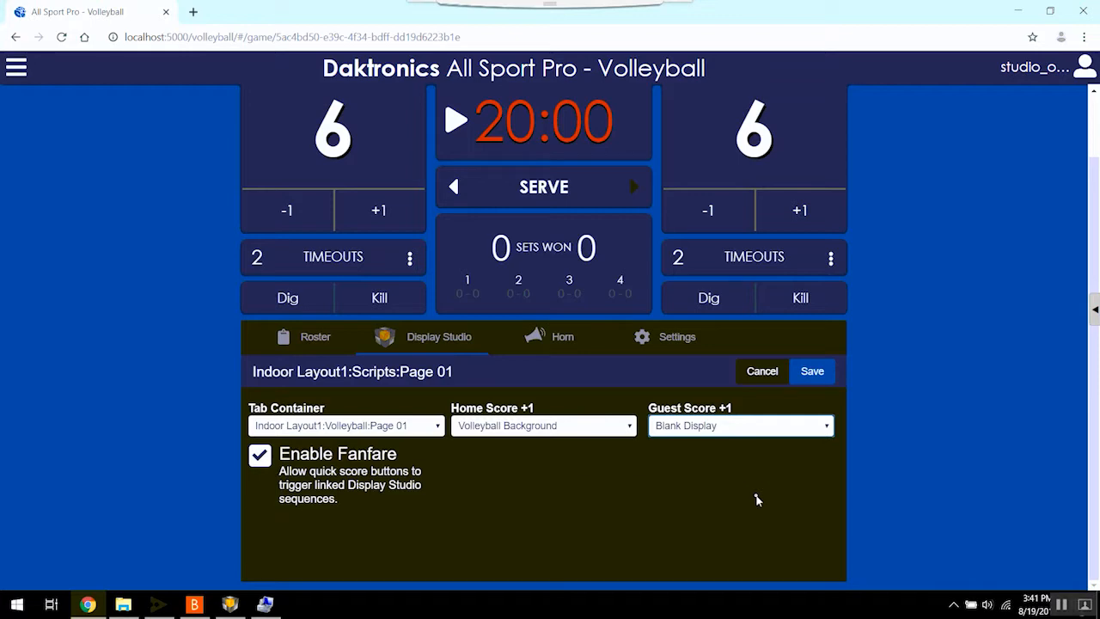
{"action": "left_click", "coordinate": [813, 371]}
{"action": "scroll", "coordinate": [779, 476], "scroll_direction": "up", "scroll_amount": 1}
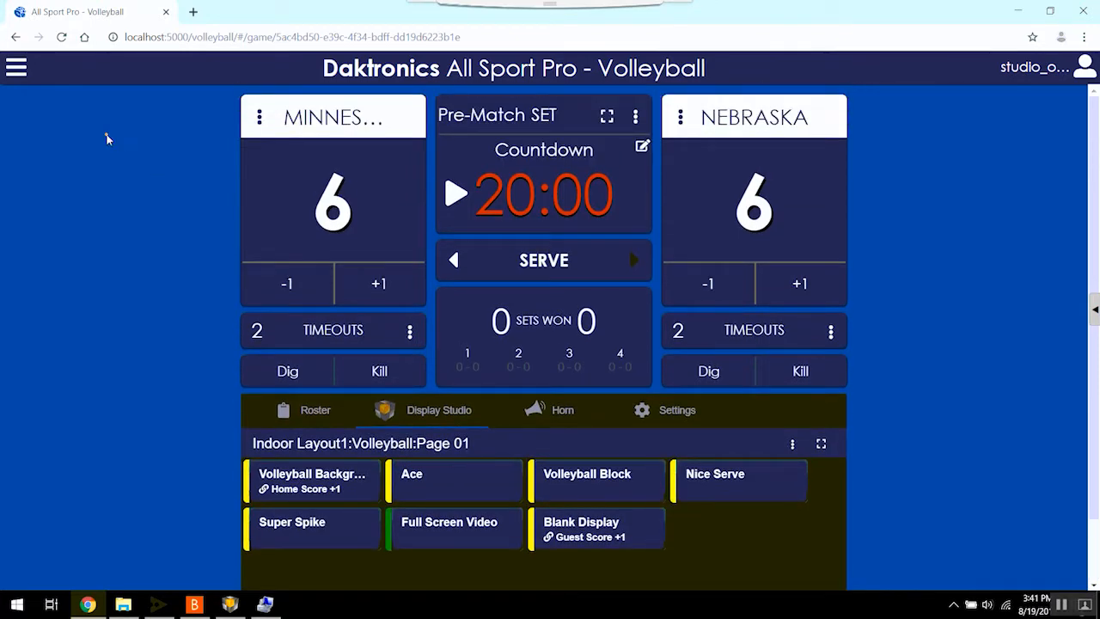
Leave the current volleyball game and confirm the exit
{"action": "left_click", "coordinate": [24, 75]}
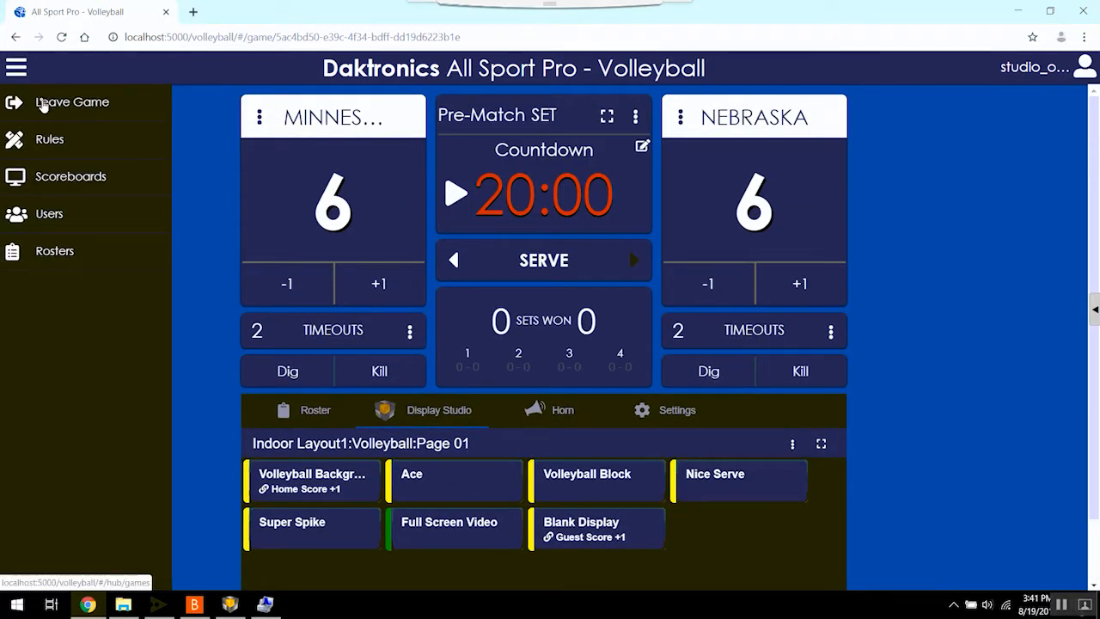
{"action": "left_click", "coordinate": [43, 104]}
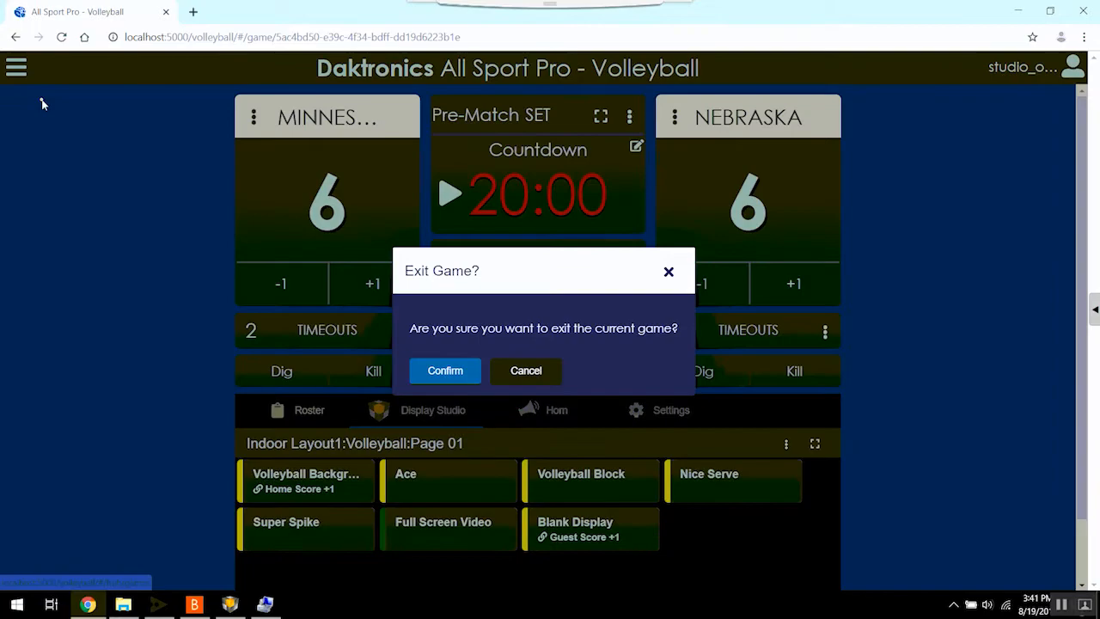
{"action": "left_click", "coordinate": [471, 370]}
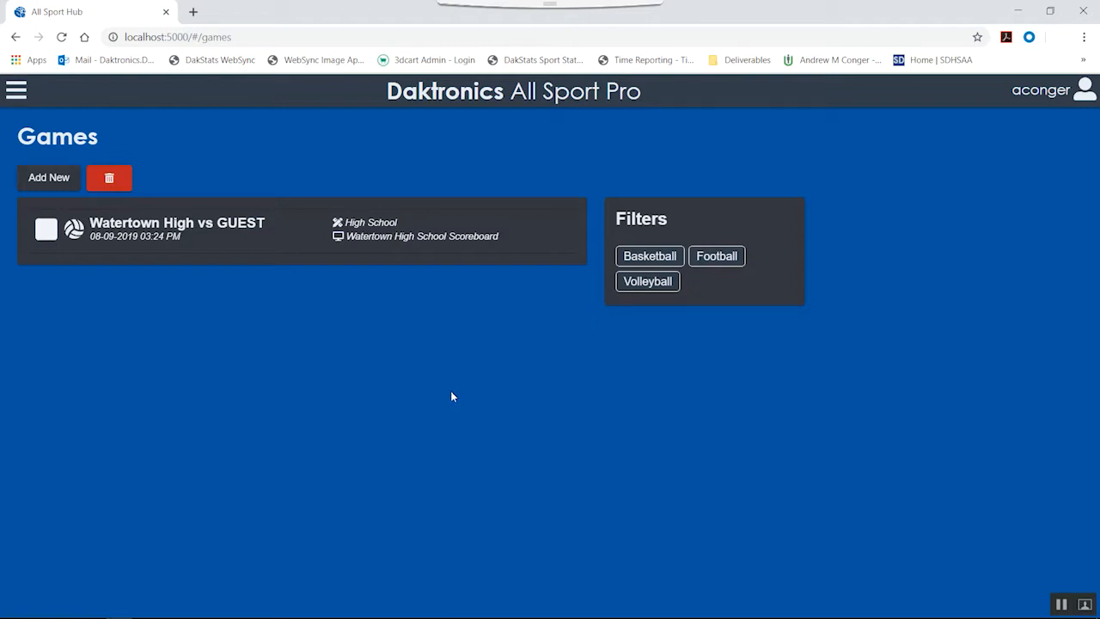
Delete the Watertown High vs GUEST game from the games list
{"action": "left_click", "coordinate": [47, 232]}
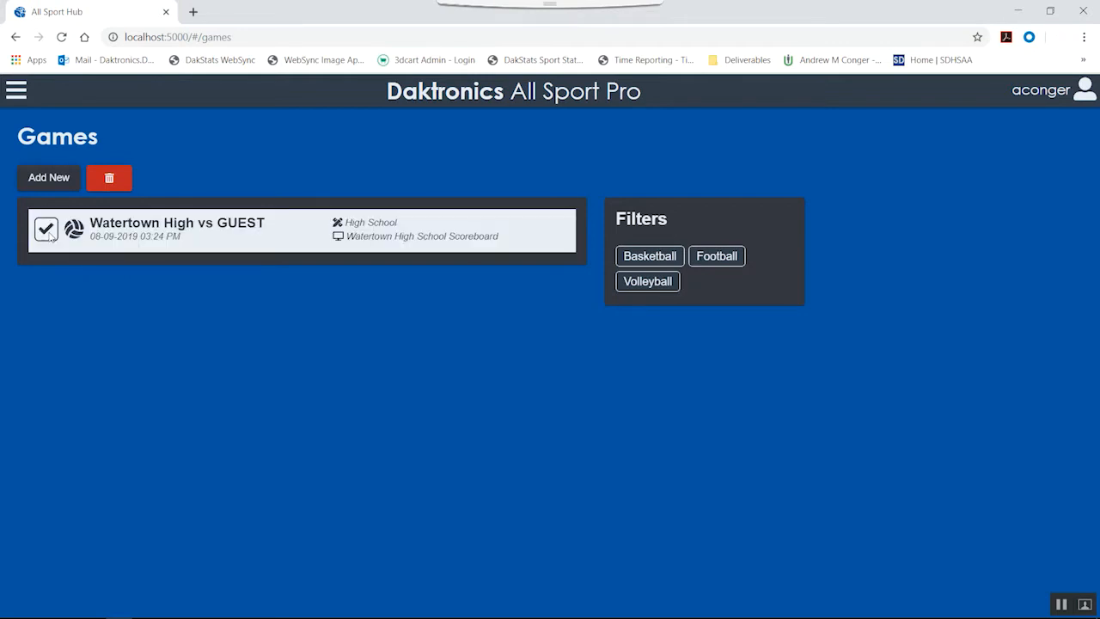
{"action": "left_click", "coordinate": [115, 185]}
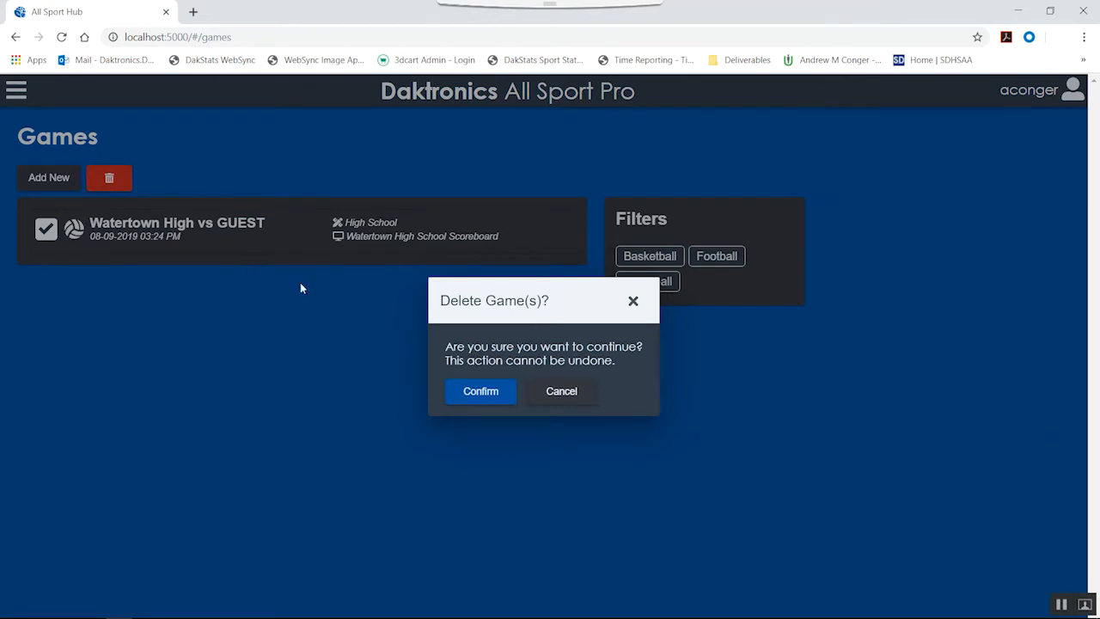
{"action": "left_click", "coordinate": [465, 390]}
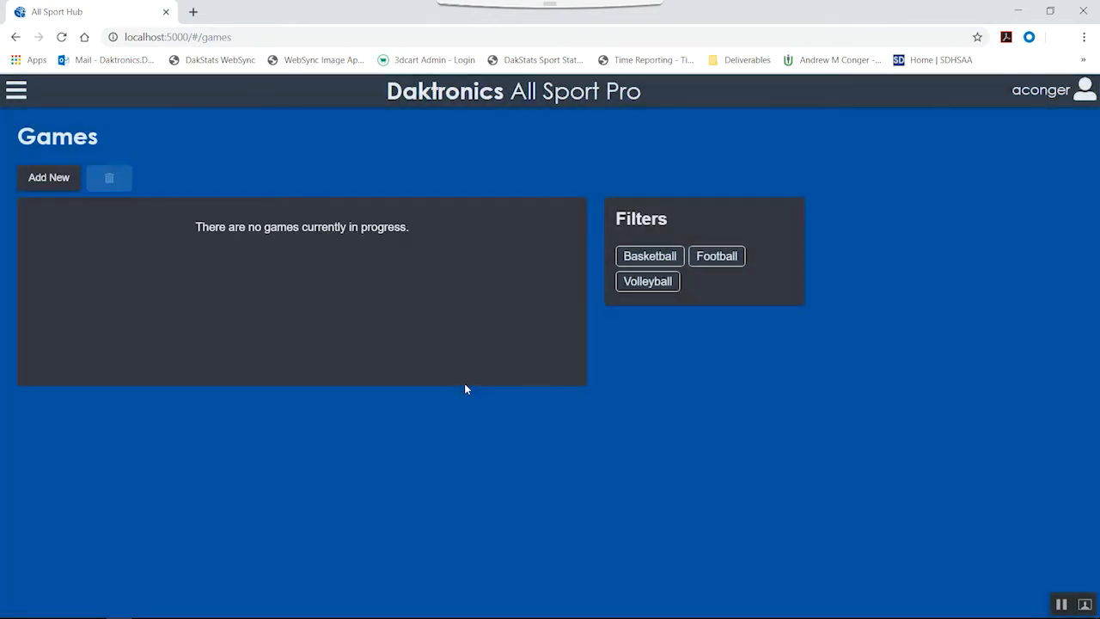